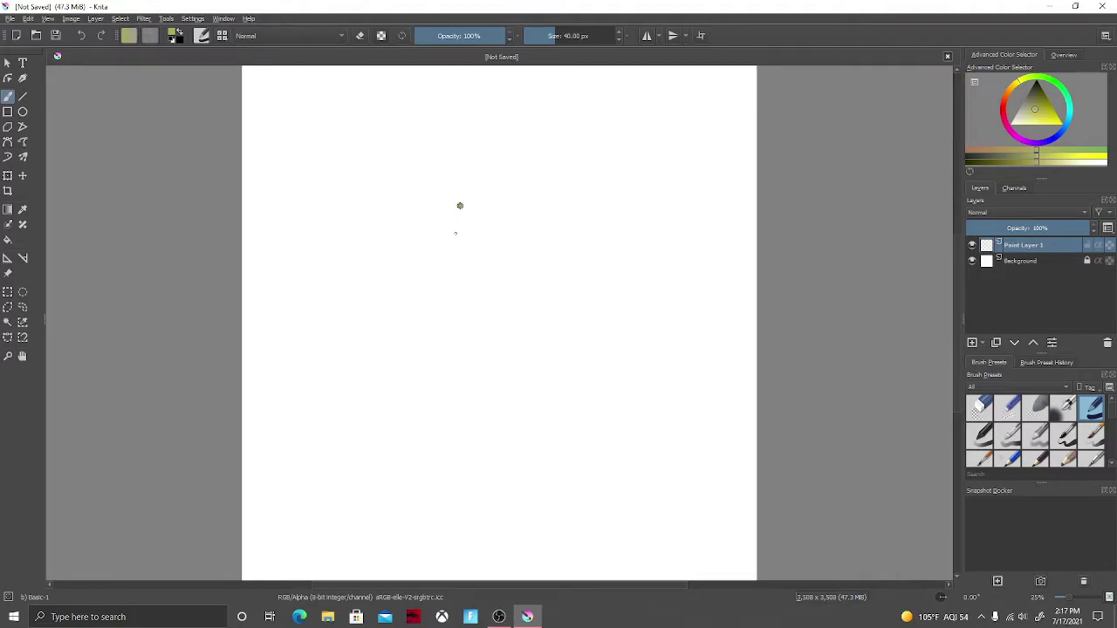
# - Pick a dark grey brush colour and set the brush size to 22.44 px, undoing the test stroke
pyautogui.moveTo(458, 206); pyautogui.dragTo(483, 262)
pyautogui.hotkey('ctrl', 'z')
pyautogui.moveTo(1033, 104); pyautogui.dragTo(1025, 98)
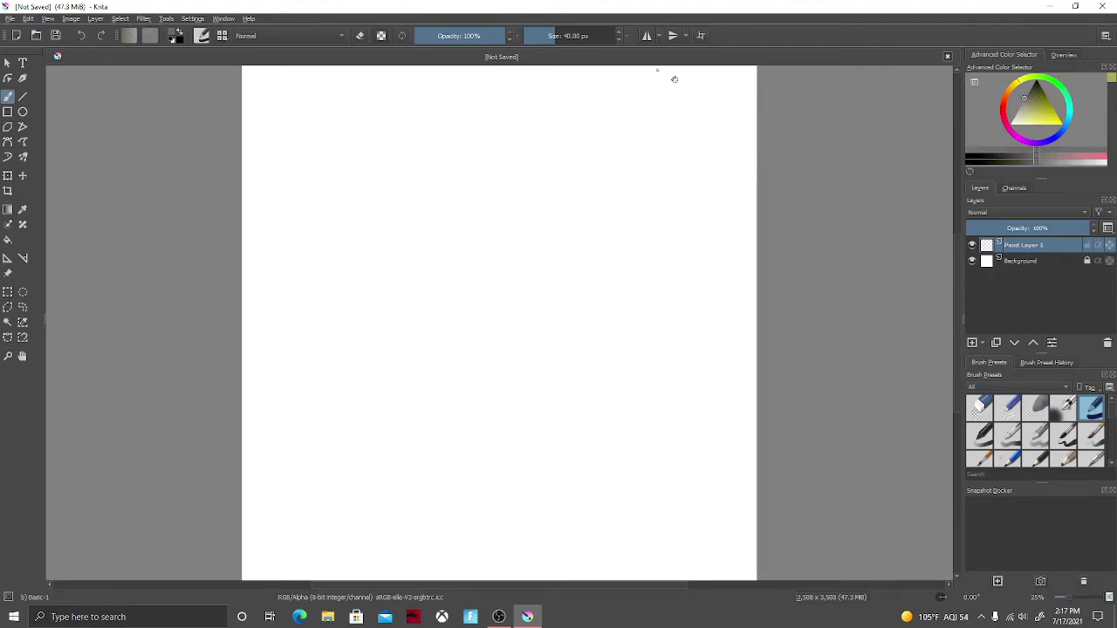
pyautogui.moveTo(547, 36); pyautogui.dragTo(541, 36)
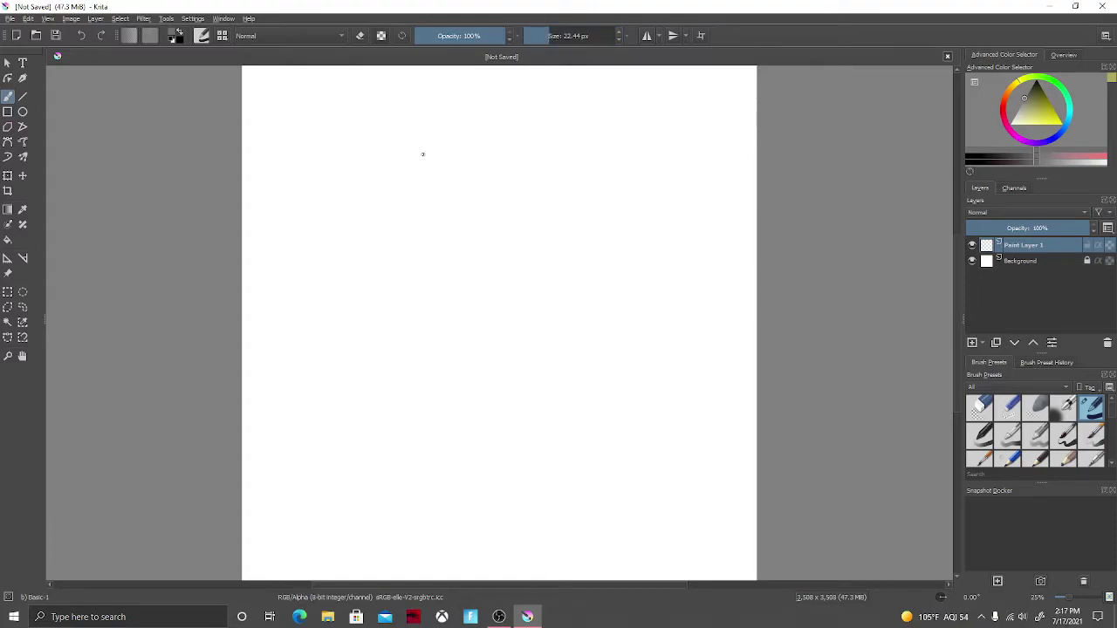
# - Draw a round head outline in the upper part of the canvas with spiky hair and a jagged fringe
pyautogui.moveTo(414, 154)
pyautogui.mouseDown()
pyautogui.moveTo(402, 188)
pyautogui.moveTo(412, 232)
pyautogui.moveTo(457, 262)
pyautogui.moveTo(508, 263)
pyautogui.moveTo(552, 231)
pyautogui.moveTo(555, 184)
pyautogui.moveTo(533, 162)
pyautogui.moveTo(445, 150)
pyautogui.moveTo(415, 157)
pyautogui.moveTo(406, 185)
pyautogui.moveTo(471, 181)
pyautogui.moveTo(450, 202)
pyautogui.moveTo(484, 187)
pyautogui.mouseUp()
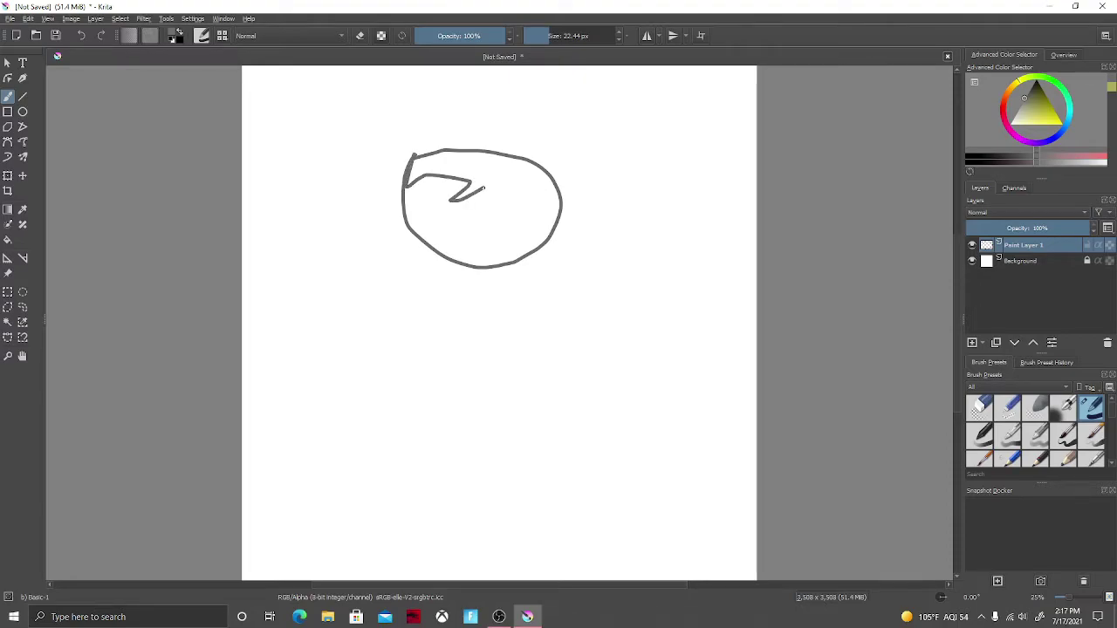
pyautogui.hotkey('ctrl', 'z')
pyautogui.moveTo(414, 158)
pyautogui.mouseDown()
pyautogui.moveTo(407, 182)
pyautogui.moveTo(432, 171)
pyautogui.moveTo(430, 194)
pyautogui.moveTo(456, 181)
pyautogui.moveTo(464, 205)
pyautogui.moveTo(477, 178)
pyautogui.moveTo(494, 192)
pyautogui.moveTo(491, 178)
pyautogui.moveTo(506, 182)
pyautogui.moveTo(518, 202)
pyautogui.moveTo(537, 174)
pyautogui.moveTo(550, 209)
pyautogui.moveTo(531, 216)
pyautogui.moveTo(562, 210)
pyautogui.moveTo(583, 190)
pyautogui.moveTo(560, 190)
pyautogui.moveTo(576, 171)
pyautogui.moveTo(555, 173)
pyautogui.moveTo(562, 157)
pyautogui.moveTo(548, 153)
pyautogui.moveTo(543, 134)
pyautogui.moveTo(477, 115)
pyautogui.moveTo(486, 136)
pyautogui.moveTo(436, 111)
pyautogui.moveTo(442, 133)
pyautogui.moveTo(388, 145)
pyautogui.moveTo(403, 144)
pyautogui.moveTo(389, 167)
pyautogui.moveTo(413, 157)
pyautogui.mouseUp()
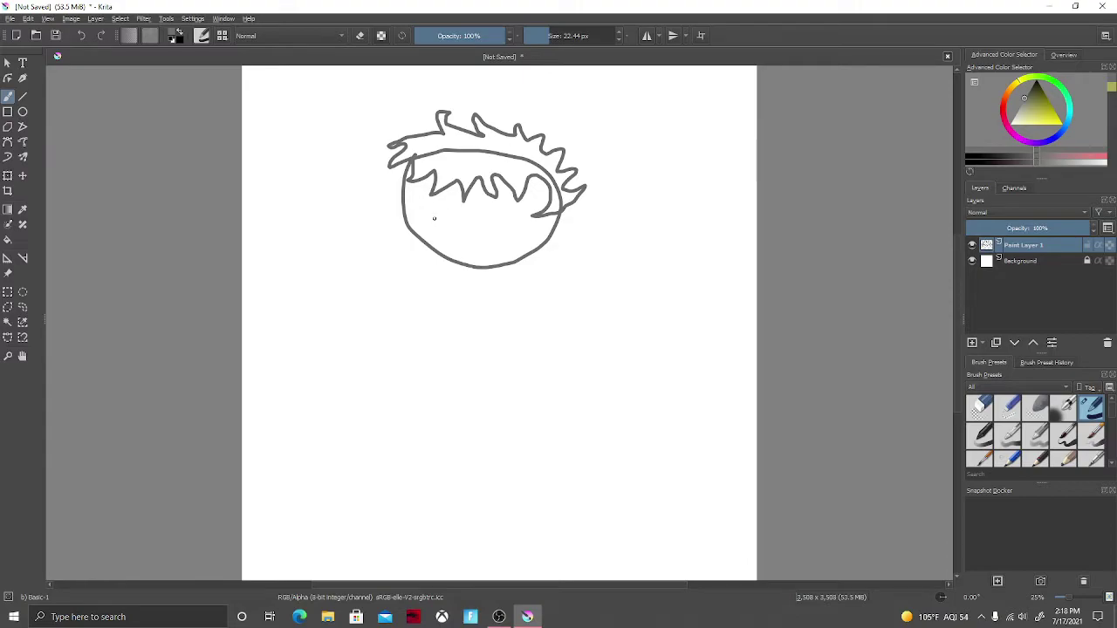
# - Draw a smiling mouth on the face and erase the trial eye stroke
pyautogui.moveTo(441, 201)
pyautogui.mouseDown()
pyautogui.moveTo(498, 212)
pyautogui.moveTo(465, 249)
pyautogui.moveTo(512, 240)
pyautogui.moveTo(451, 241)
pyautogui.moveTo(501, 245)
pyautogui.moveTo(460, 247)
pyautogui.moveTo(507, 239)
pyautogui.mouseUp()
pyautogui.hotkey('ctrl', 'z')
pyautogui.hotkey('ctrl', 'z')
pyautogui.hotkey('ctrl', 'z')
pyautogui.hotkey('ctrl', 'z')
pyautogui.hotkey('ctrl', 'z')
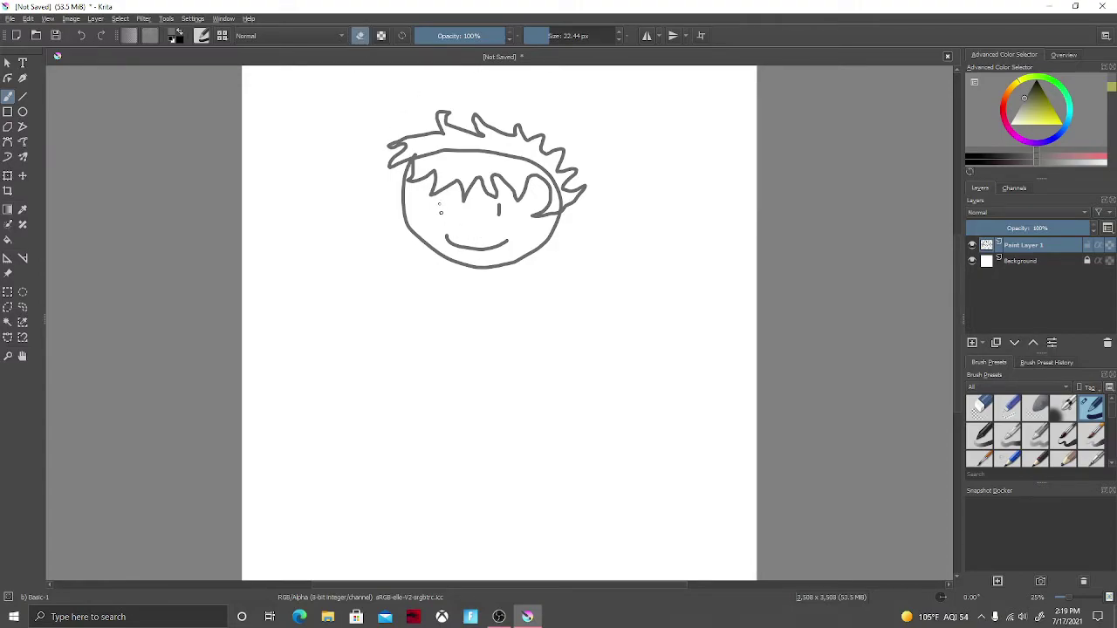
pyautogui.click(498, 209)
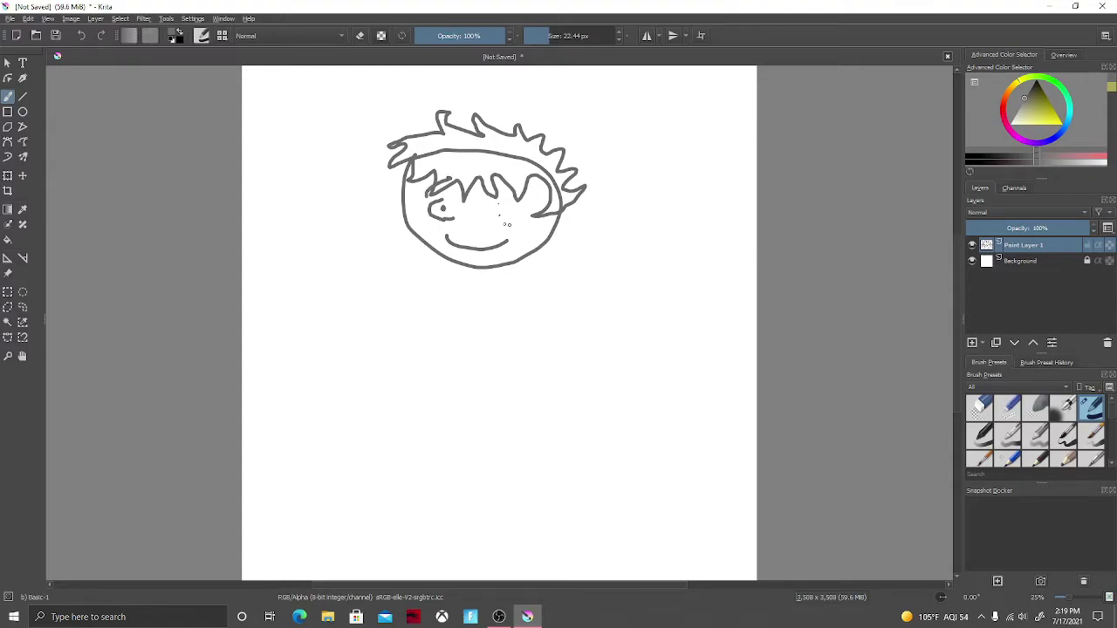
# - Undo the eye and eyebrow strokes drawn on Paint Layer 1
pyautogui.press('t')
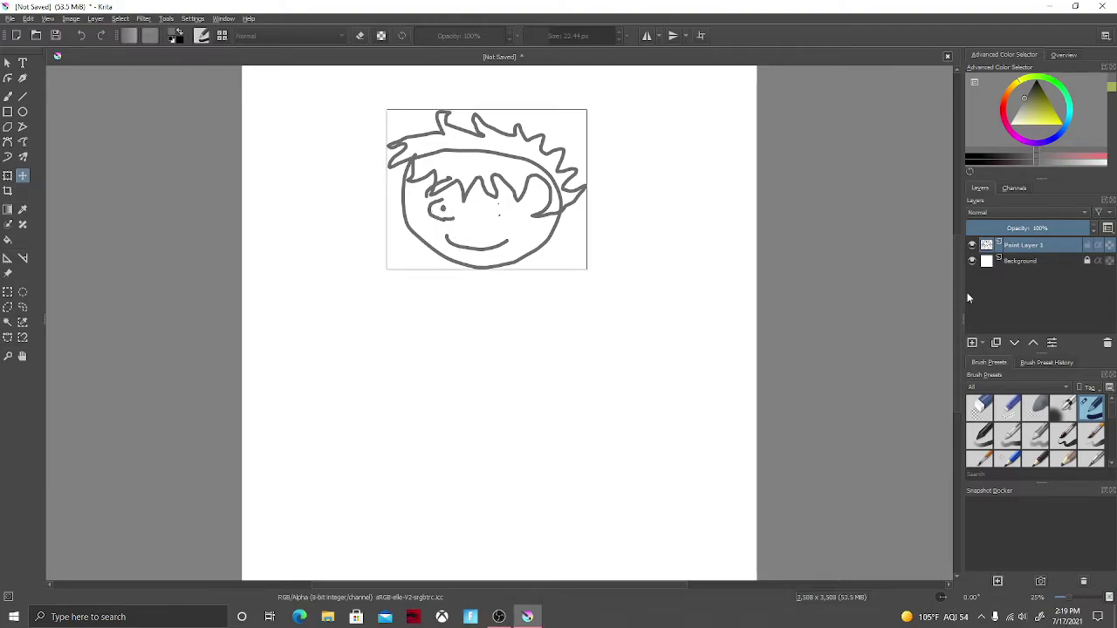
pyautogui.hotkey('ctrl', 'z')
pyautogui.hotkey('ctrl', 'z')
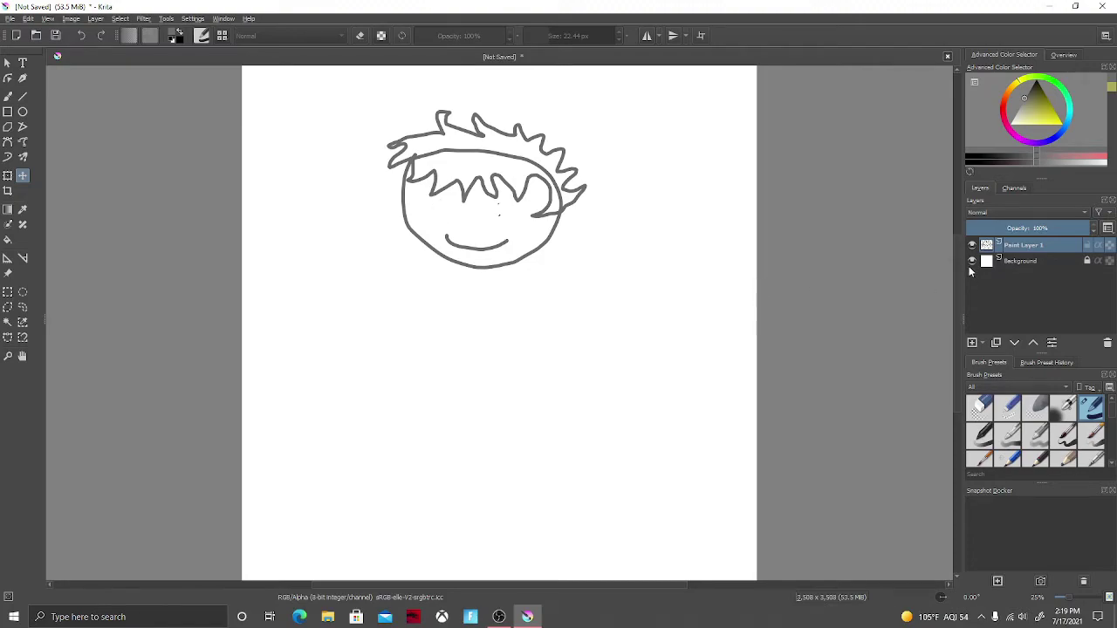
pyautogui.hotkey('ctrl', 'shift', 'z')
# - Add a new paint layer and draw the left eye with its pupil and eyebrow on it
pyautogui.click(972, 343)
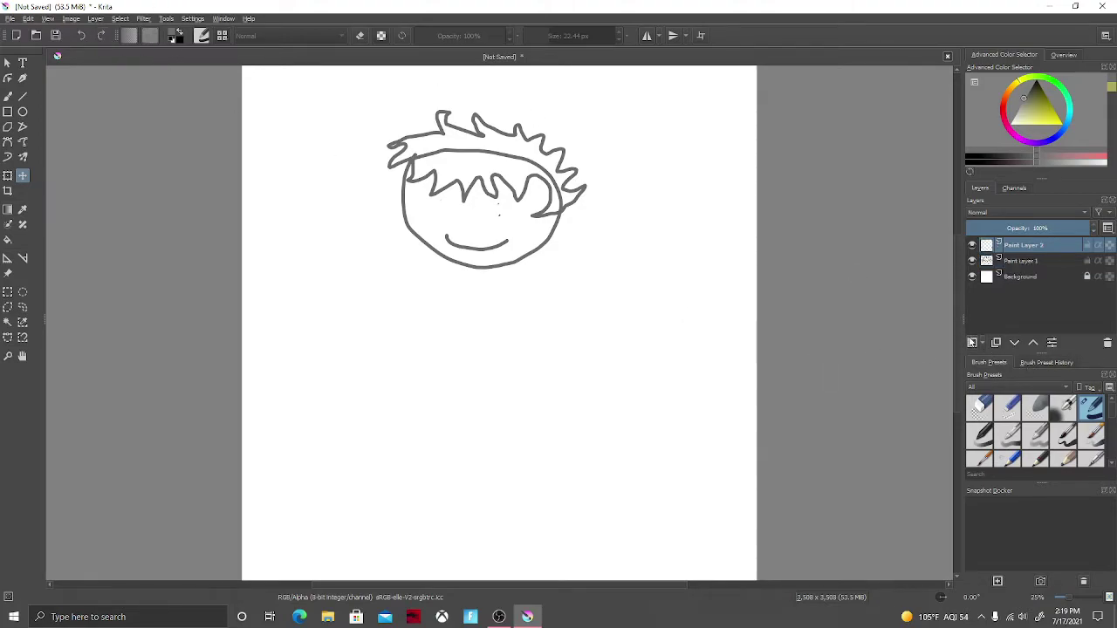
pyautogui.click(8, 96)
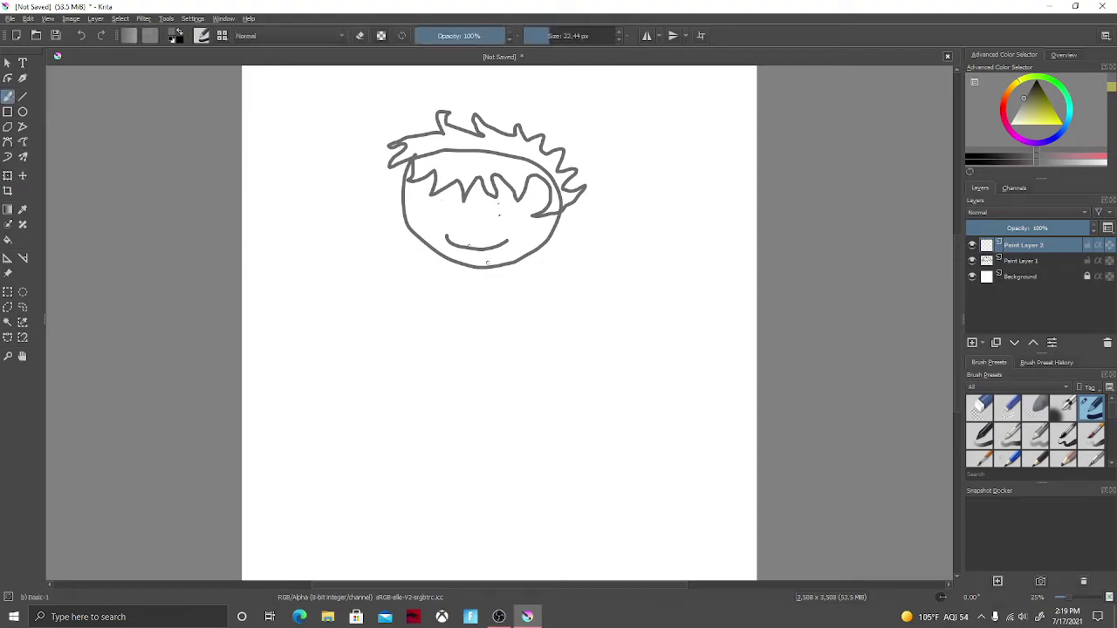
pyautogui.moveTo(431, 202)
pyautogui.mouseDown()
pyautogui.moveTo(434, 222)
pyautogui.moveTo(448, 222)
pyautogui.mouseUp()
# - Add another paint layer and try placing a pasted copy of the left eye as the right eye, undoing the paste
pyautogui.hotkey('ctrl', 'a')
pyautogui.hotkey('ctrl', 'shift', 'a')
pyautogui.press('t')
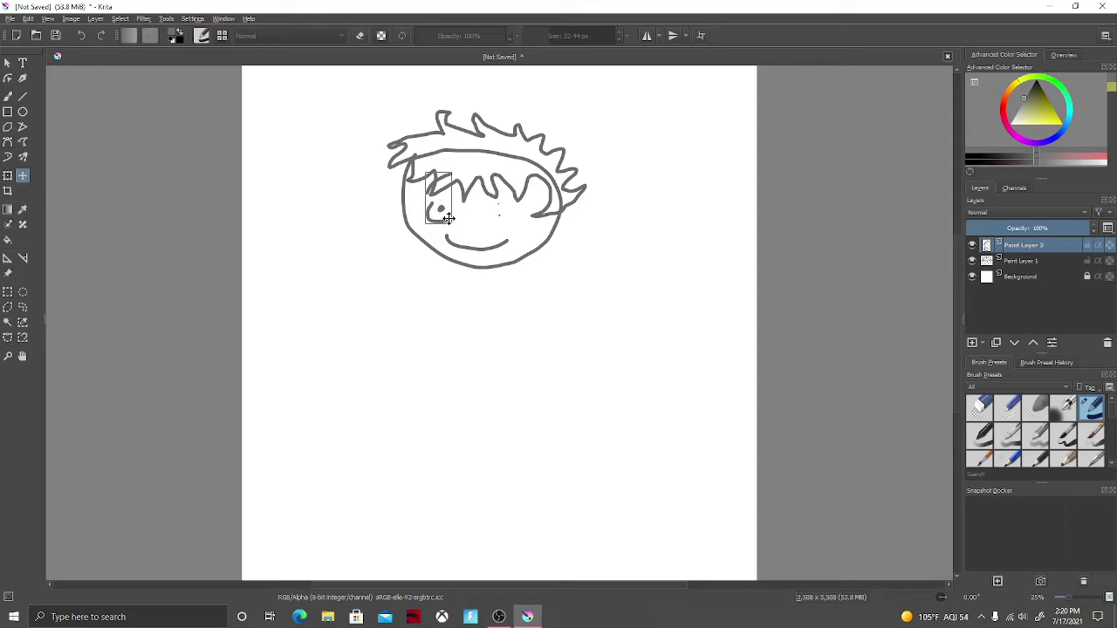
pyautogui.click(972, 342)
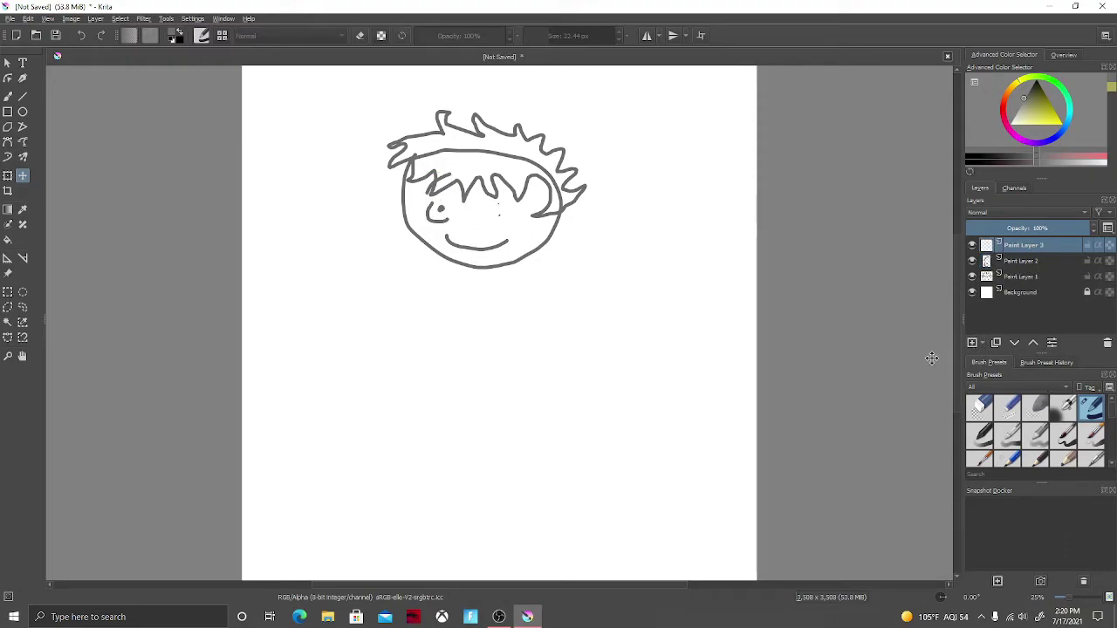
pyautogui.hotkey('ctrl', 'v')
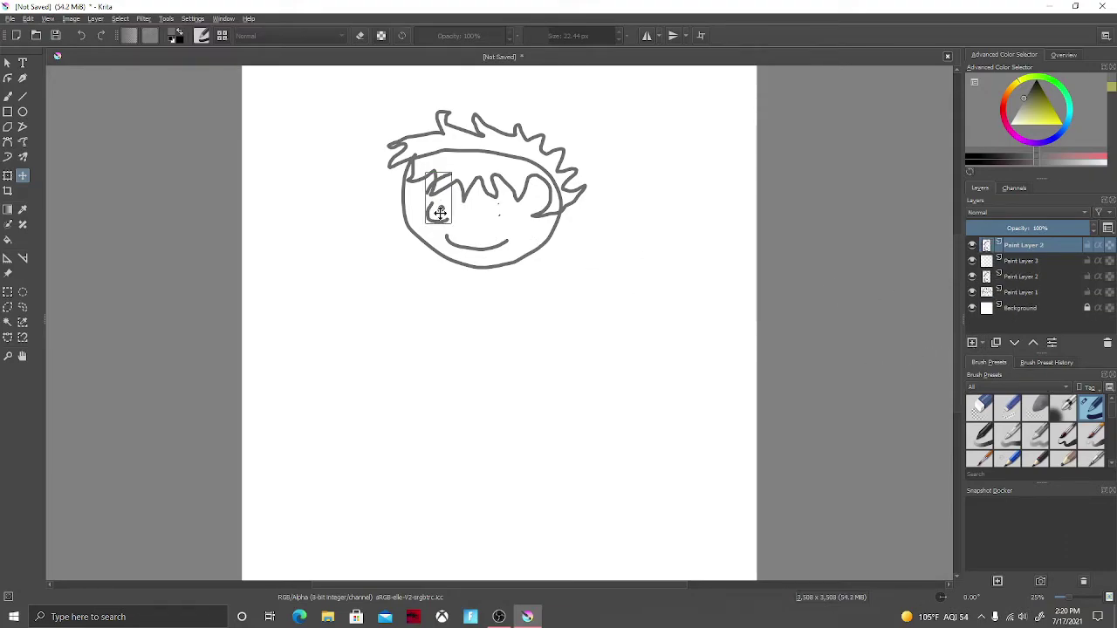
pyautogui.moveTo(439, 213); pyautogui.dragTo(509, 216)
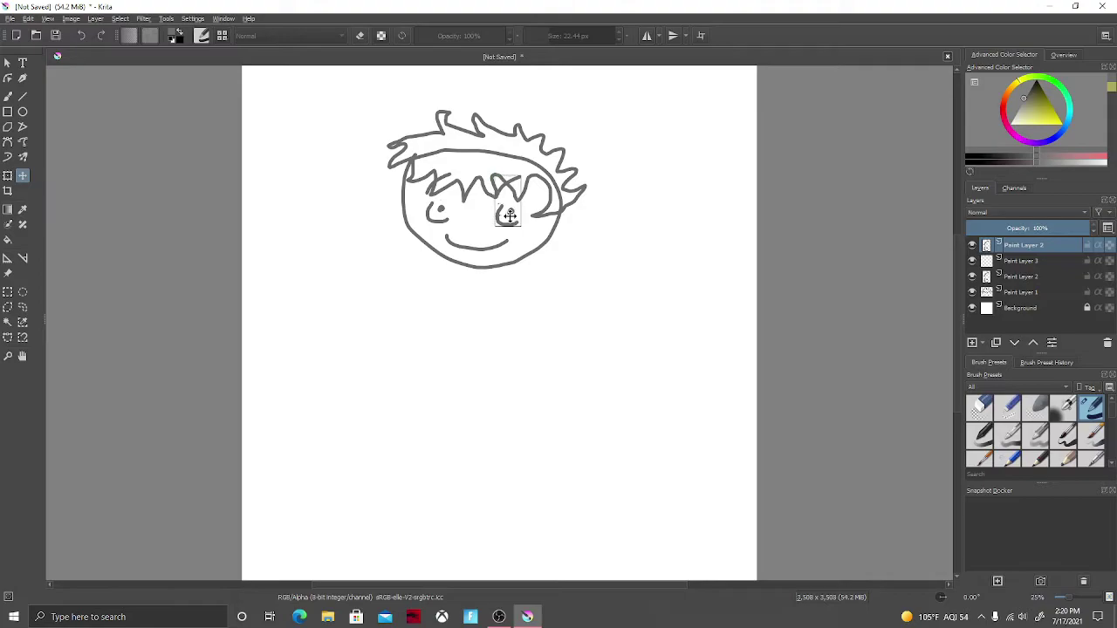
pyautogui.hotkey('ctrl', 'z')
pyautogui.hotkey('ctrl', 'z')
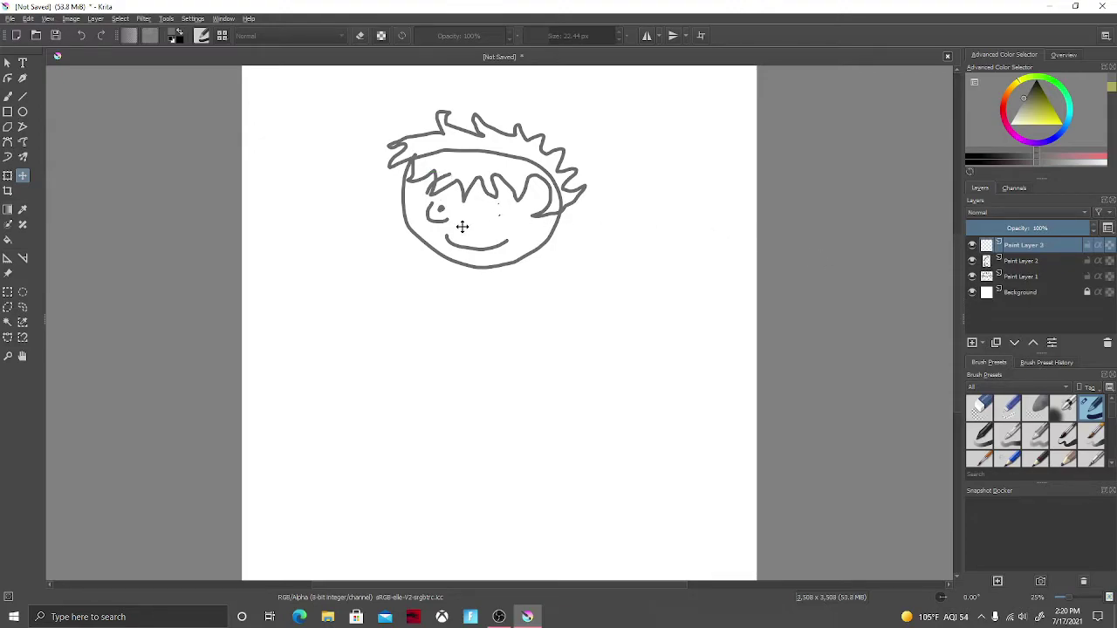
# - Draw a mirrored right eye with its pupil and eyebrow freehand on Paint Layer 3
pyautogui.click(8, 96)
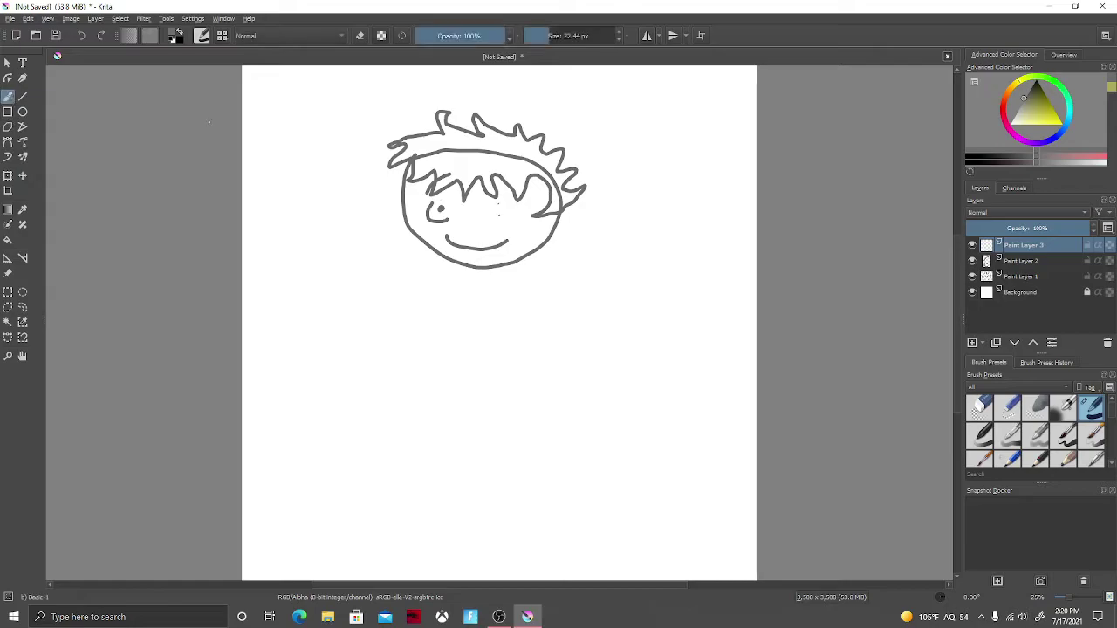
pyautogui.moveTo(511, 204); pyautogui.dragTo(497, 223)
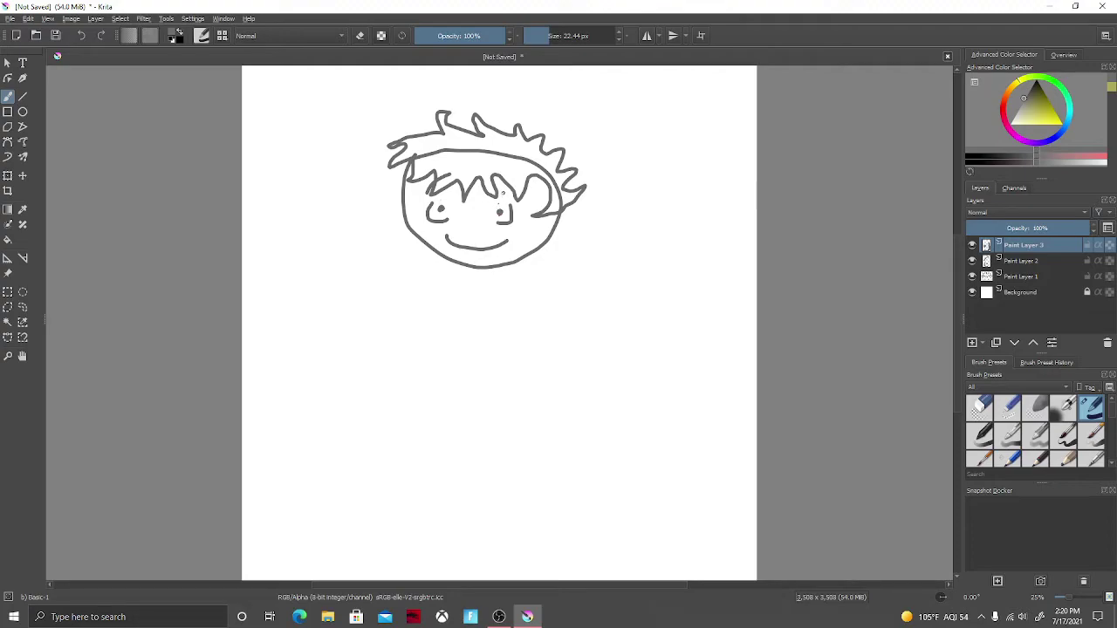
pyautogui.moveTo(503, 188); pyautogui.dragTo(481, 181)
pyautogui.moveTo(470, 269)
pyautogui.mouseDown()
pyautogui.moveTo(477, 281)
pyautogui.moveTo(483, 269)
pyautogui.moveTo(402, 347)
pyautogui.moveTo(384, 439)
pyautogui.mouseUp()
pyautogui.hotkey('ctrl', 'z')
pyautogui.hotkey('ctrl', 'z')
pyautogui.moveTo(475, 275)
pyautogui.mouseDown()
pyautogui.moveTo(416, 336)
pyautogui.moveTo(382, 402)
pyautogui.moveTo(362, 586)
pyautogui.mouseUp()
pyautogui.moveTo(481, 277); pyautogui.dragTo(483, 570)
pyautogui.hotkey('ctrl', 'z')
pyautogui.hotkey('ctrl', 'z')
# - Draw the neck, collar and a long body outline down to the visible canvas edge, with an inner arm line on each side
pyautogui.moveTo(467, 279)
pyautogui.mouseDown()
pyautogui.moveTo(411, 382)
pyautogui.moveTo(406, 578)
pyautogui.mouseUp()
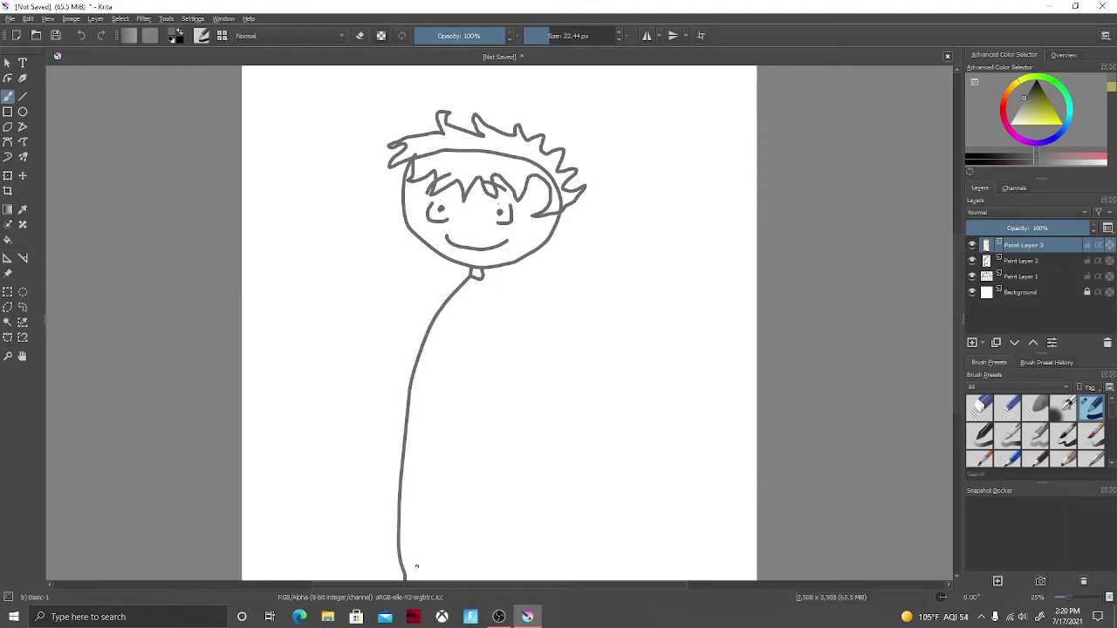
pyautogui.moveTo(480, 278)
pyautogui.mouseDown()
pyautogui.moveTo(543, 475)
pyautogui.moveTo(537, 577)
pyautogui.mouseUp()
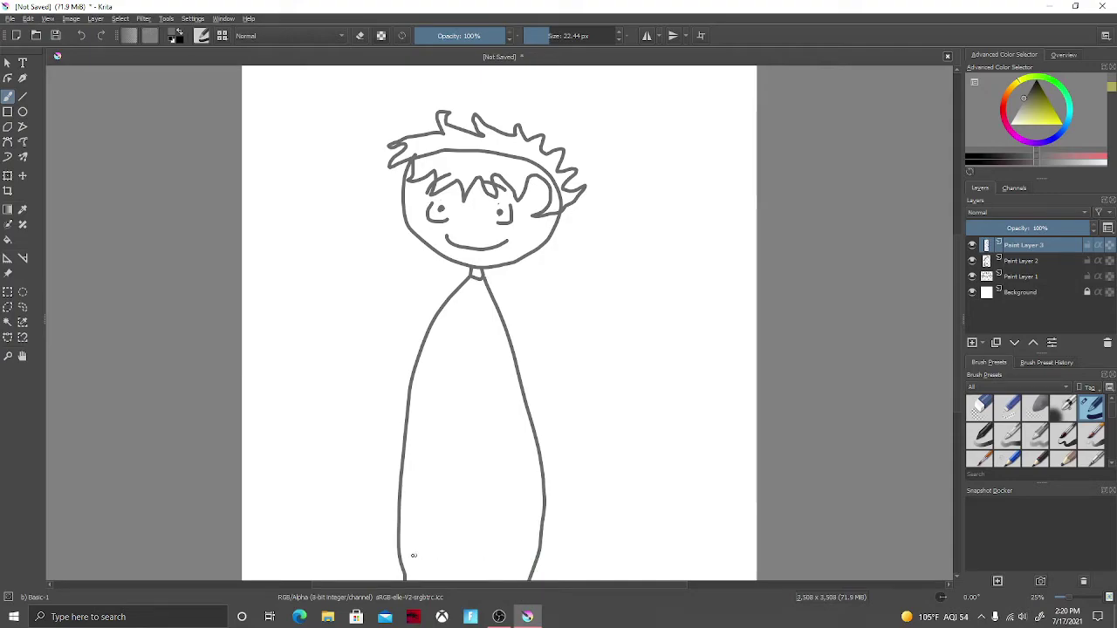
pyautogui.moveTo(420, 506); pyautogui.dragTo(420, 553)
pyautogui.moveTo(420, 506); pyautogui.dragTo(440, 384)
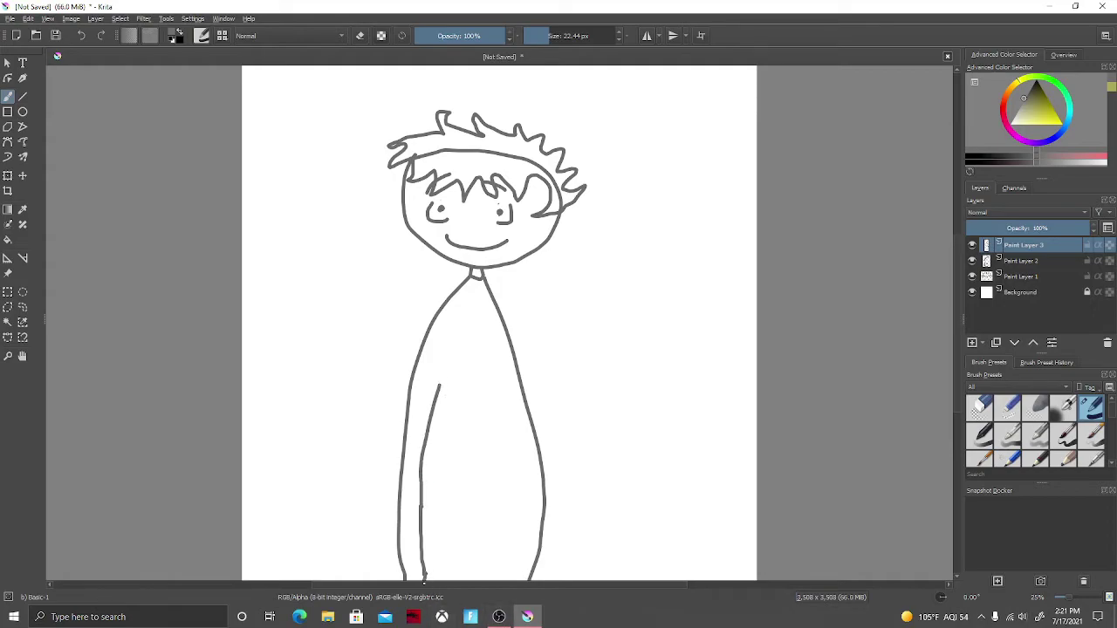
pyautogui.moveTo(493, 373); pyautogui.dragTo(505, 579)
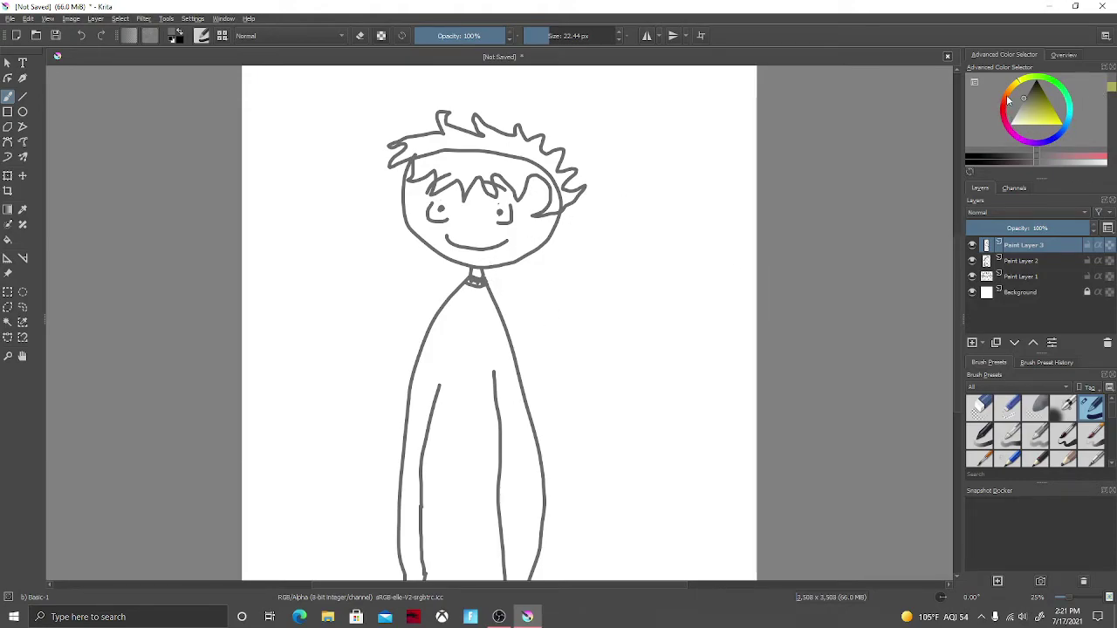
# - Fill the hair areas on Paint Layer 1 with an orange-brown colour
pyautogui.moveTo(1010, 98); pyautogui.dragTo(1043, 114)
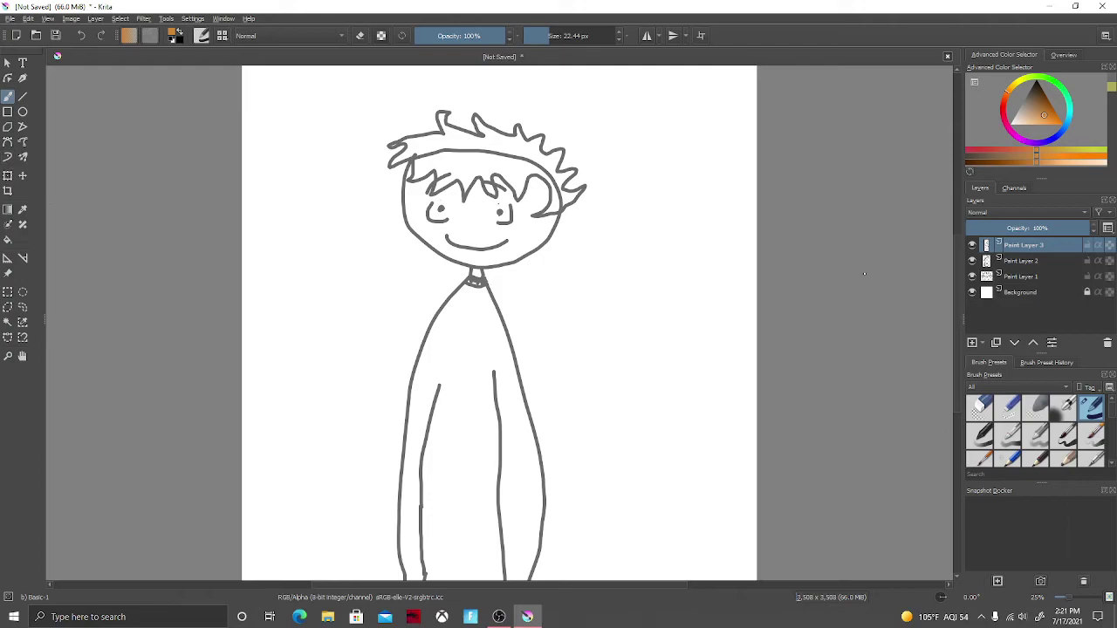
pyautogui.click(987, 278)
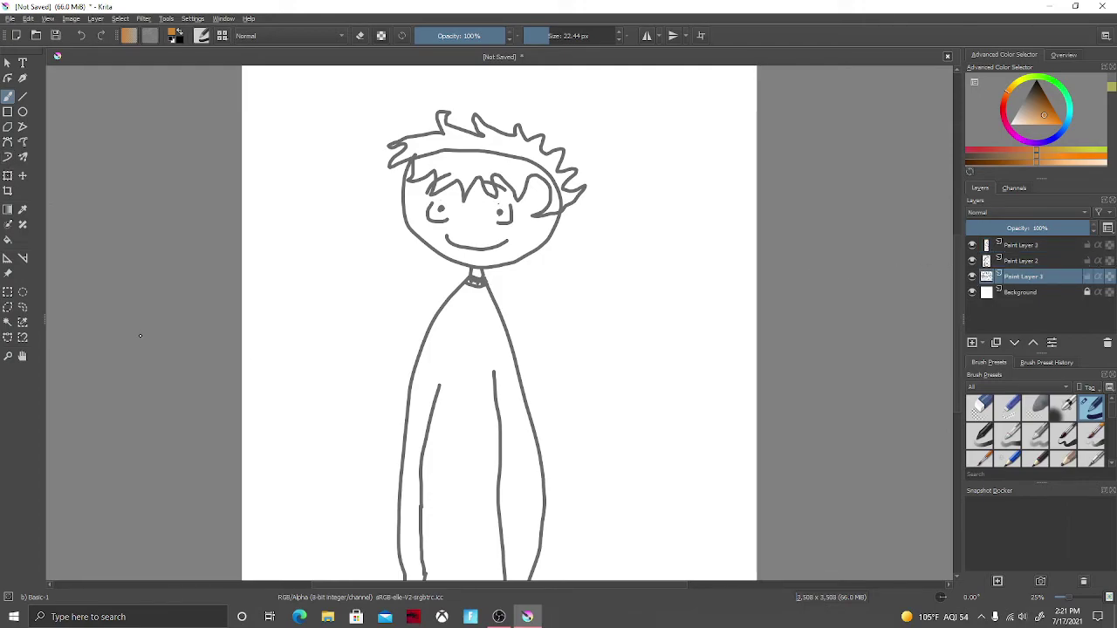
pyautogui.click(9, 241)
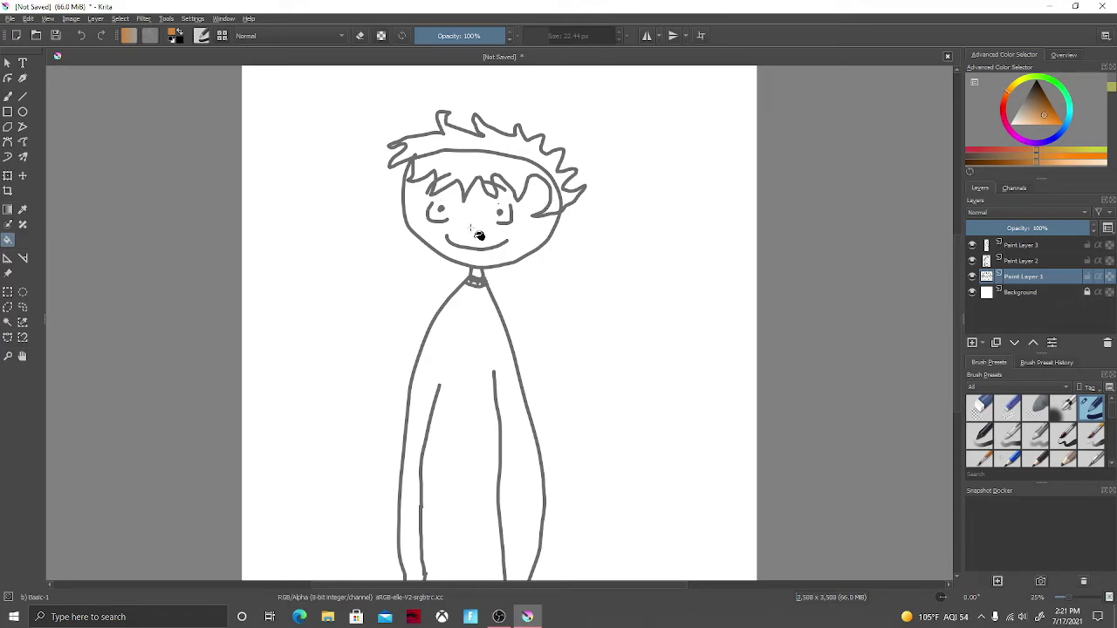
pyautogui.click(489, 162)
pyautogui.click(494, 147)
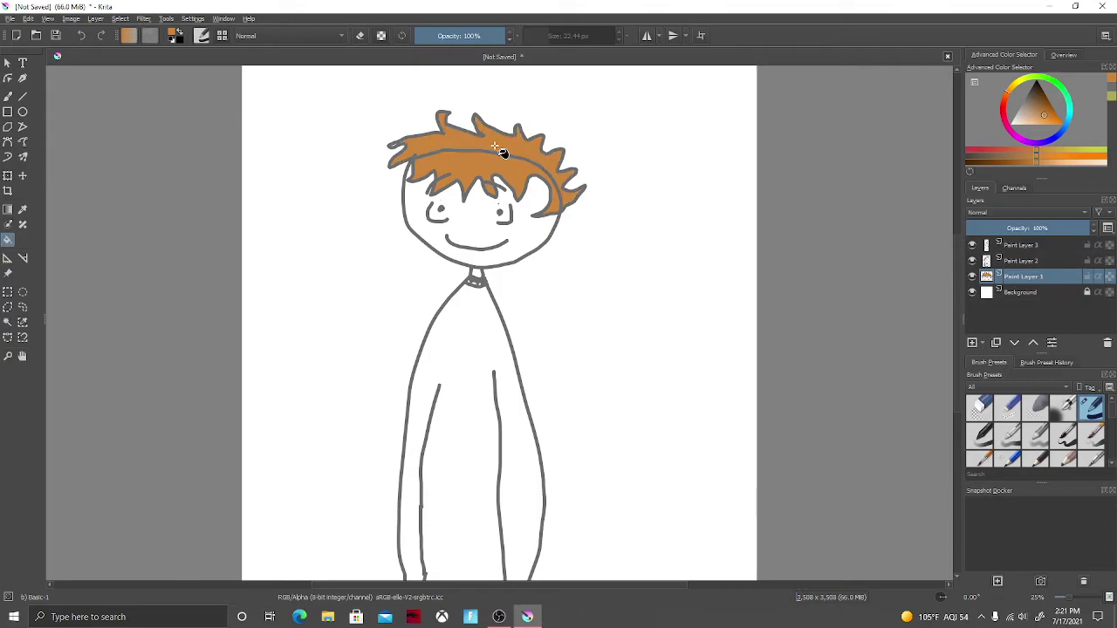
# - Set the brush size to 54.10 px and paint over the head outline running through the hair in orange-brown
pyautogui.click(8, 97)
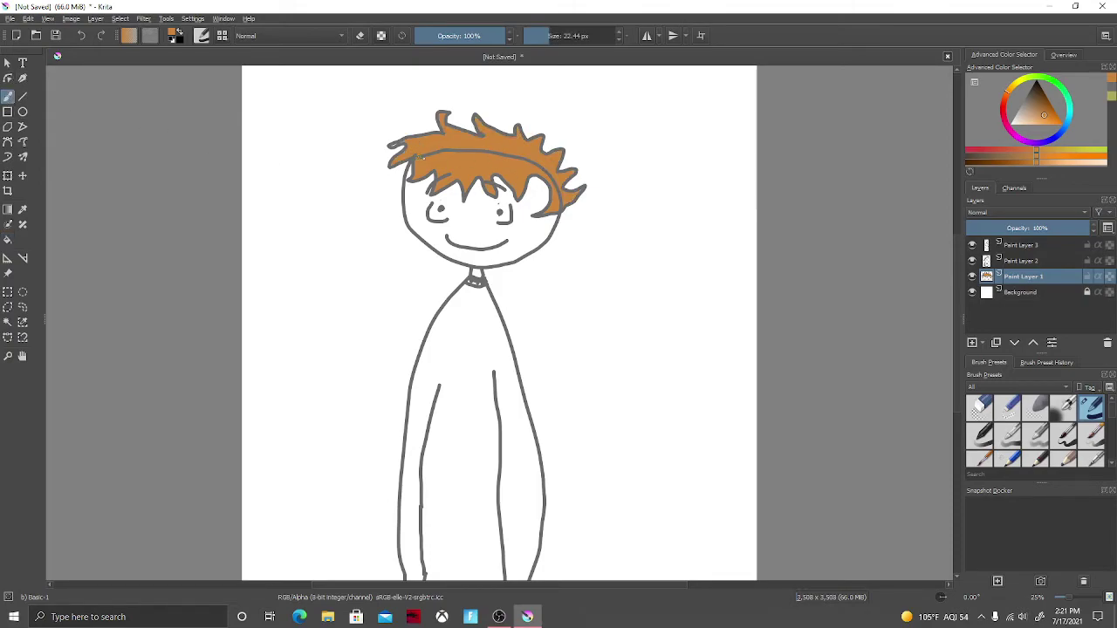
pyautogui.click(556, 40)
pyautogui.moveTo(449, 150)
pyautogui.mouseDown()
pyautogui.moveTo(545, 170)
pyautogui.moveTo(561, 193)
pyautogui.mouseUp()
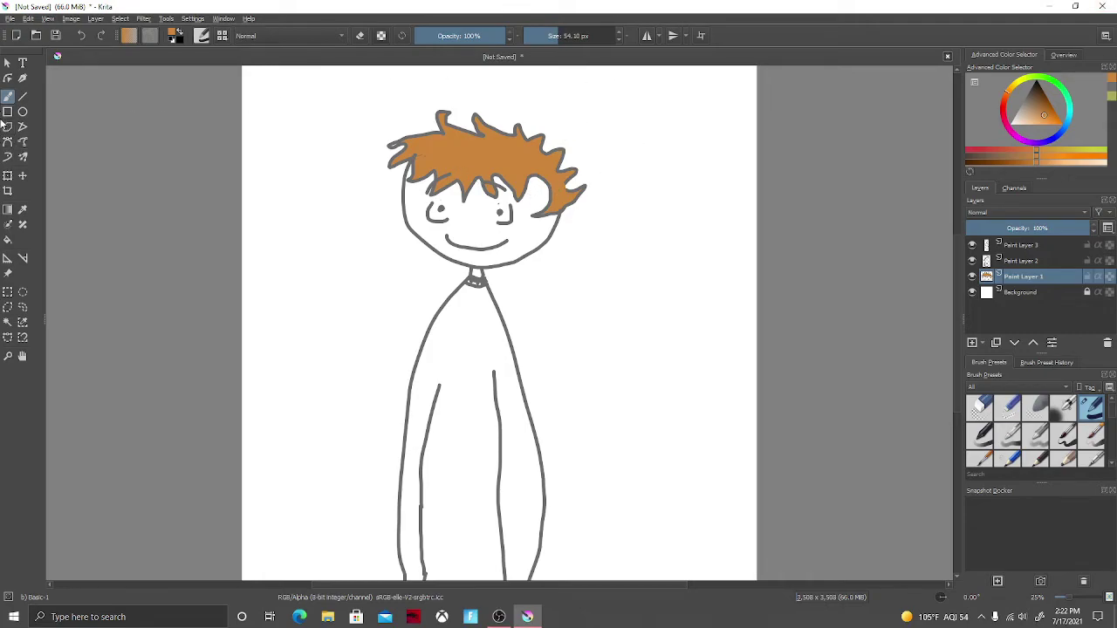
# - Fill the body outline on Paint Layer 3 with purple
pyautogui.click(7, 241)
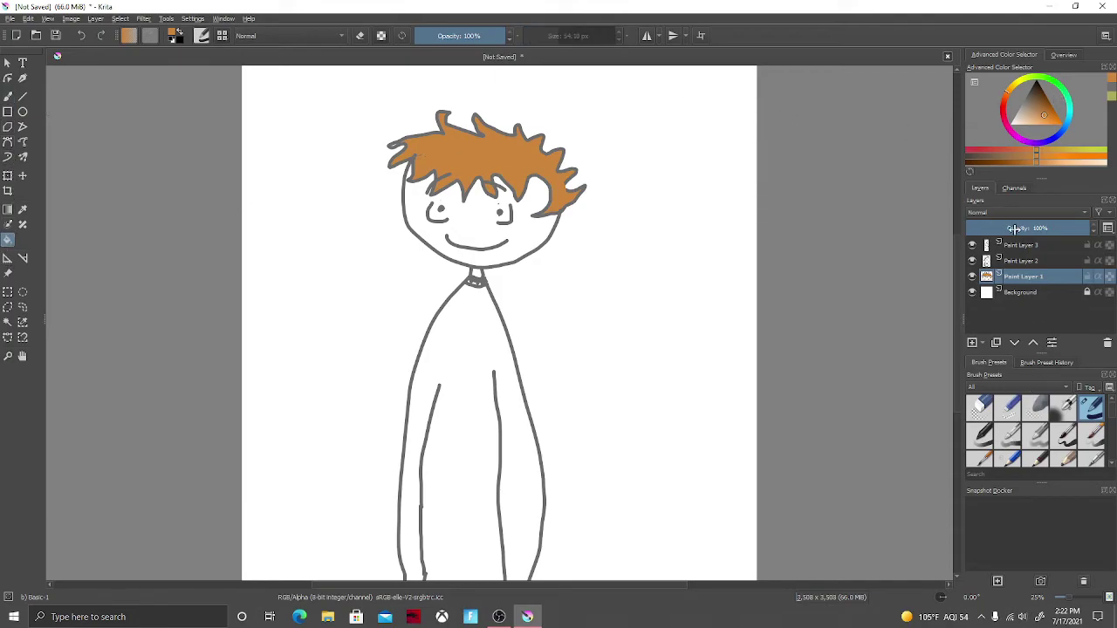
pyautogui.click(987, 246)
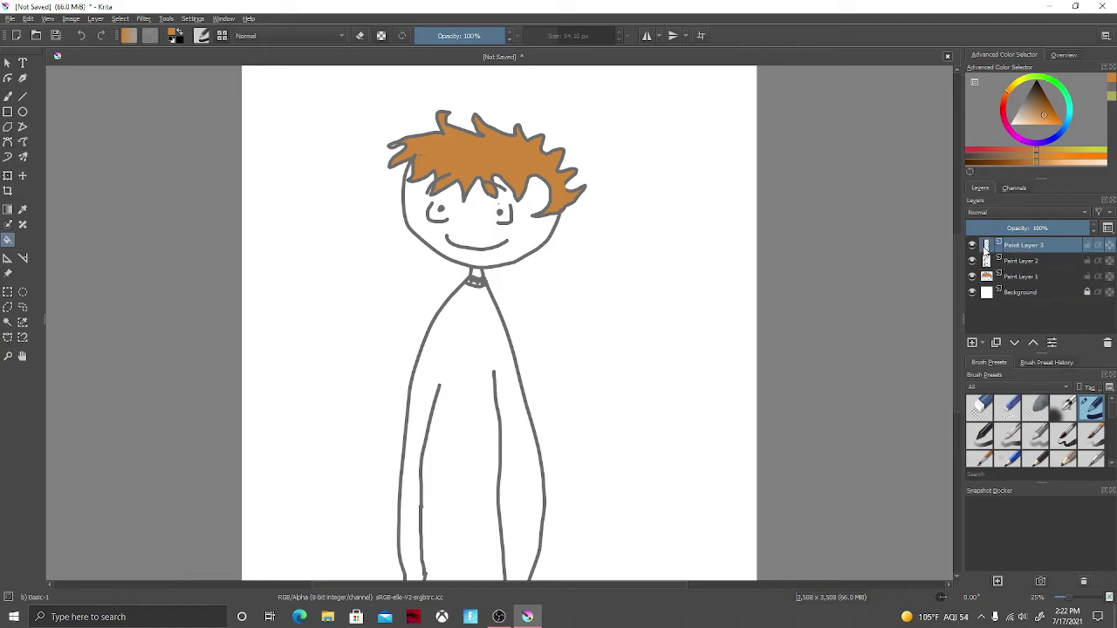
pyautogui.click(1037, 145)
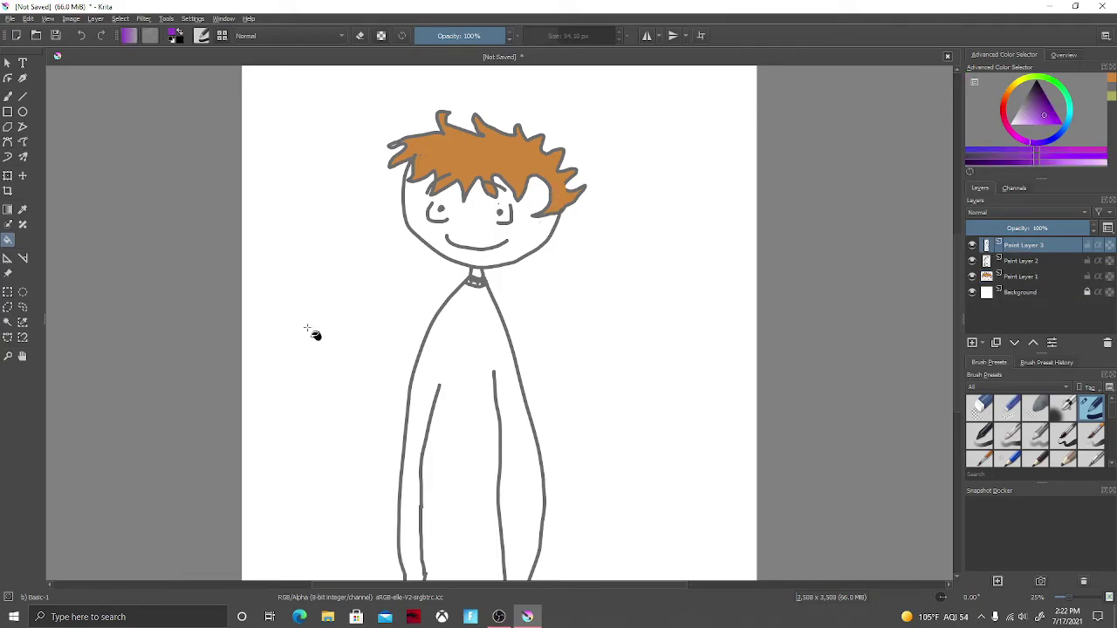
pyautogui.click(466, 377)
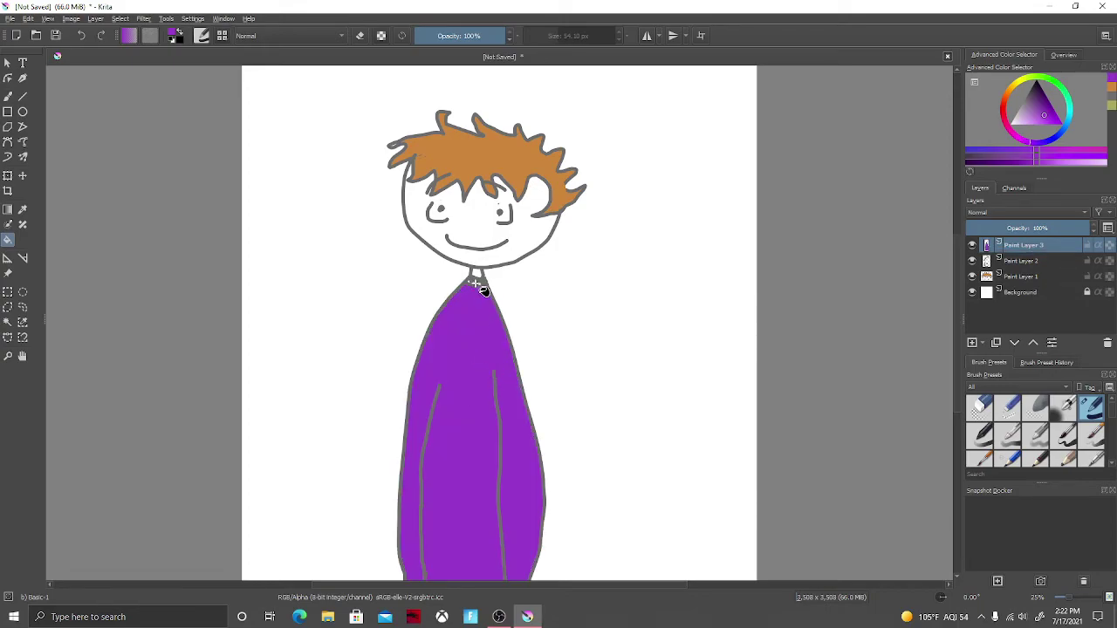
# - Choose a darker purple and fill the small white gaps in the collar with it
pyautogui.moveTo(1053, 121); pyautogui.dragTo(1052, 110)
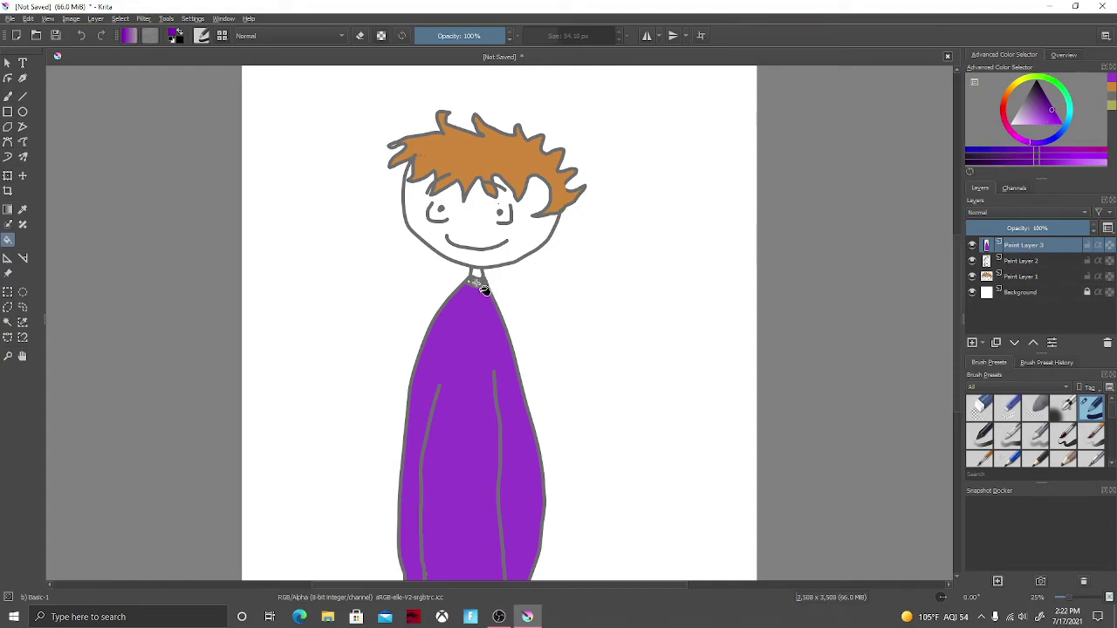
pyautogui.scroll(5, 491, 287)
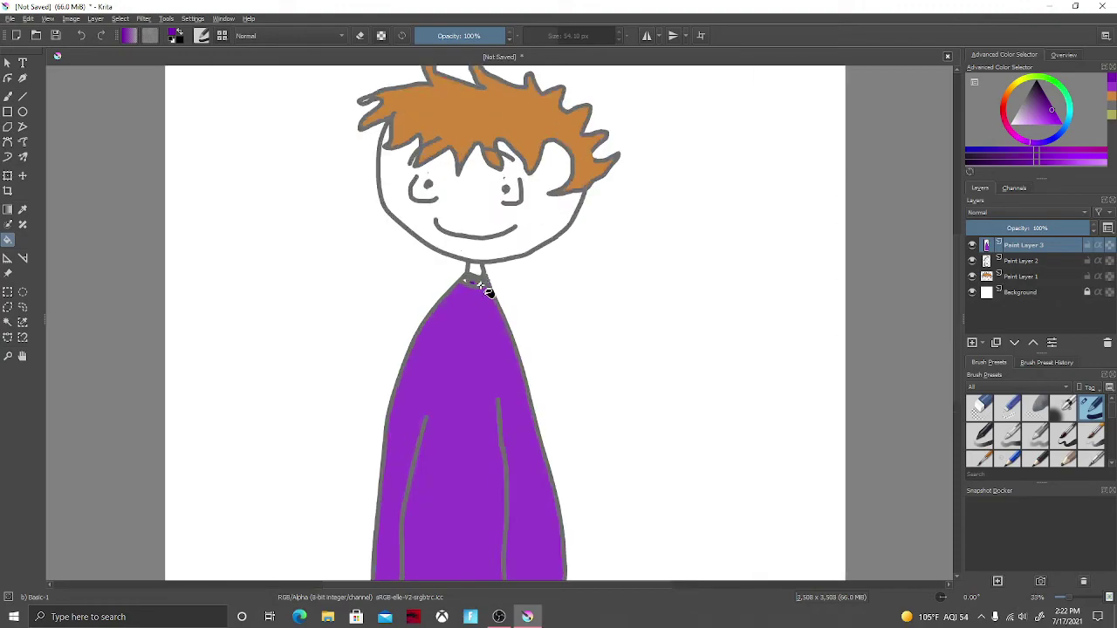
pyautogui.click(480, 284)
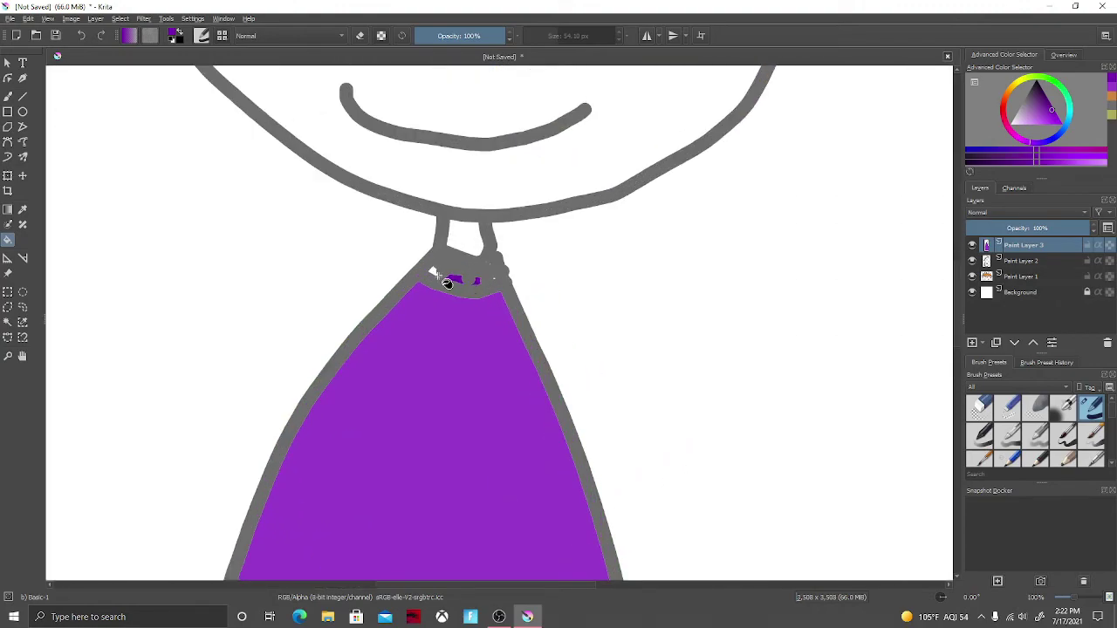
pyautogui.click(433, 272)
pyautogui.scroll(-4, 521, 347)
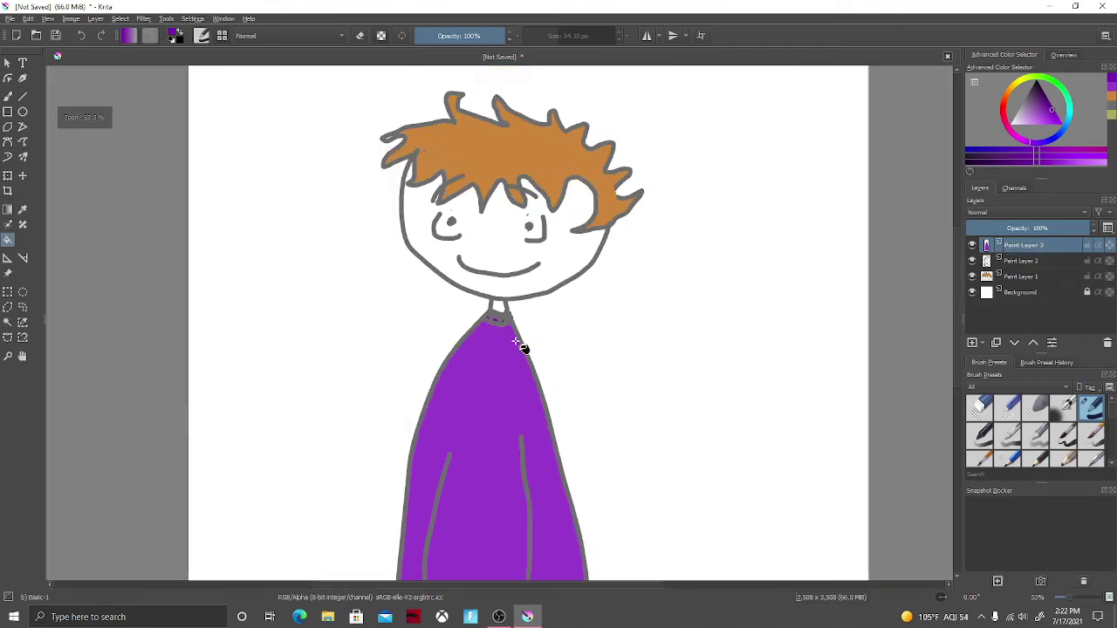
# - Set up a black 22.44 px freehand brush on Paint Layer 1 and try an ear stroke at the head's edge
pyautogui.moveTo(525, 333)
pyautogui.mouseDown()
pyautogui.moveTo(541, 286)
pyautogui.moveTo(508, 289)
pyautogui.moveTo(564, 357)
pyautogui.moveTo(552, 339)
pyautogui.mouseUp()
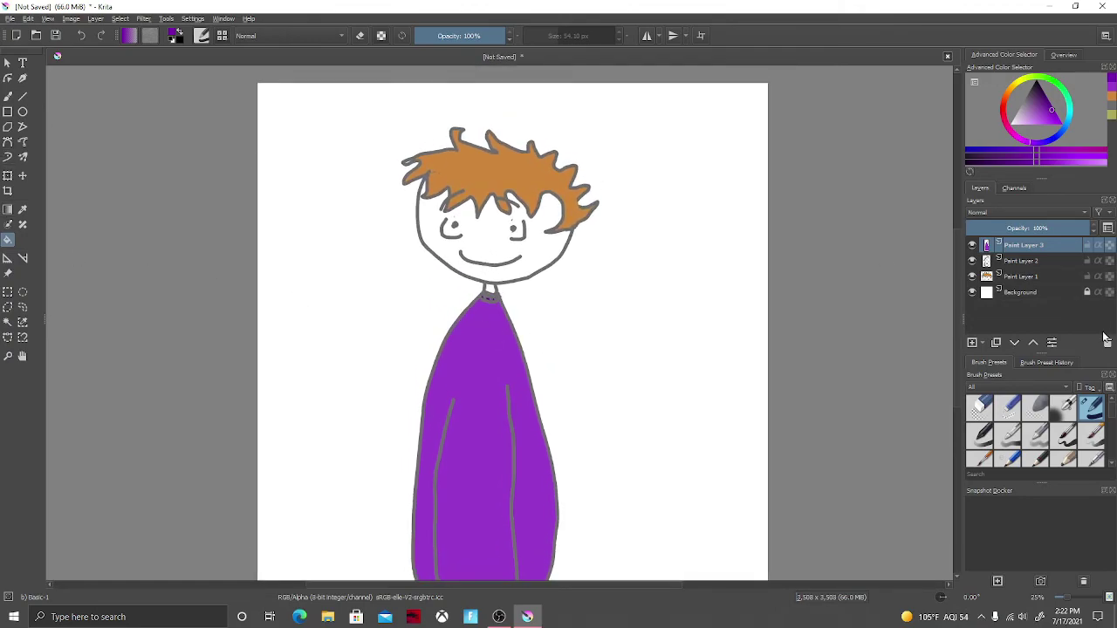
pyautogui.click(986, 277)
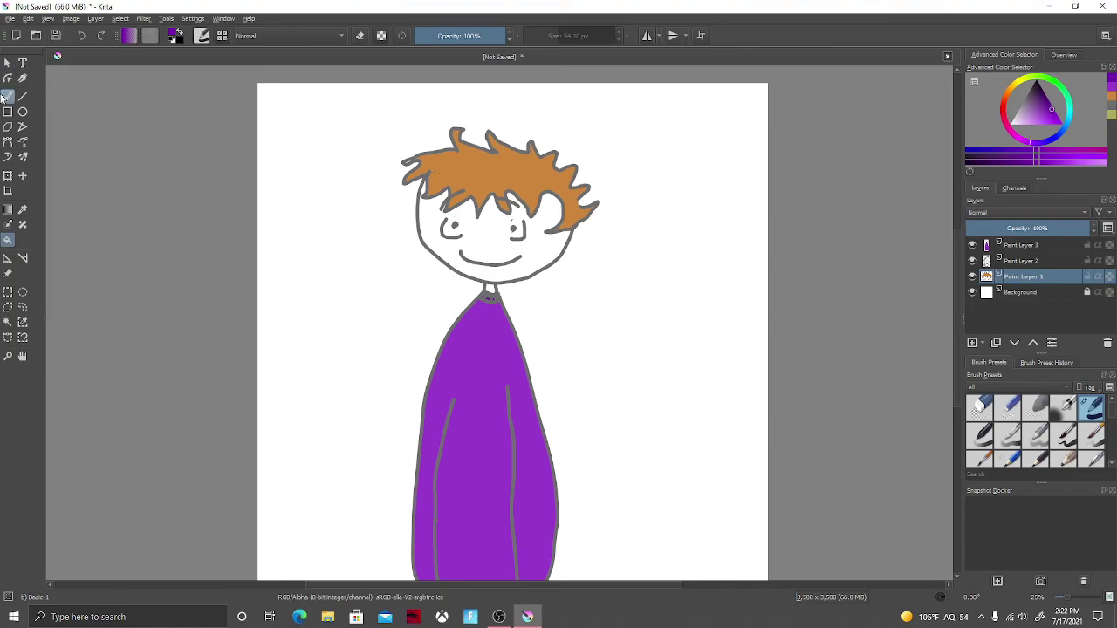
pyautogui.click(7, 97)
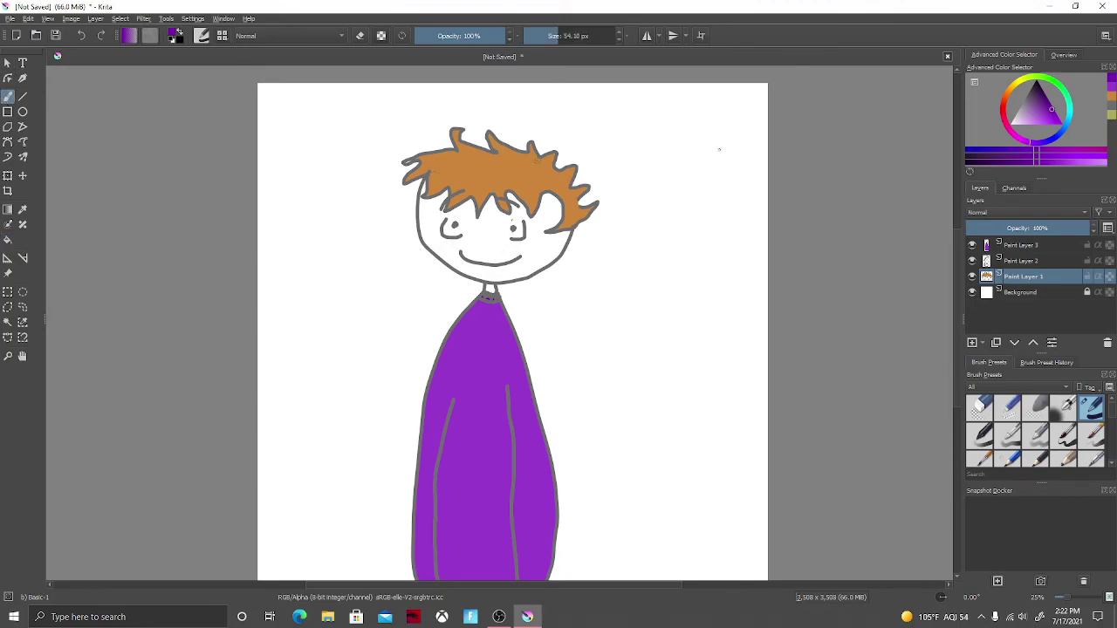
pyautogui.click(1035, 81)
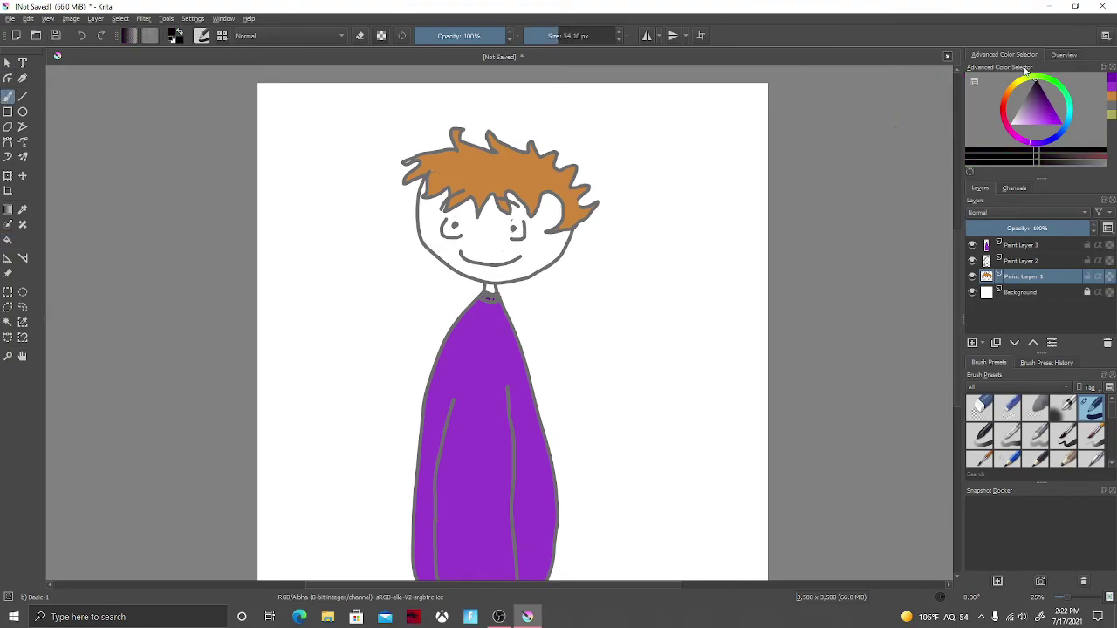
pyautogui.click(550, 35)
pyautogui.moveTo(551, 35); pyautogui.dragTo(548, 34)
pyautogui.press('1')
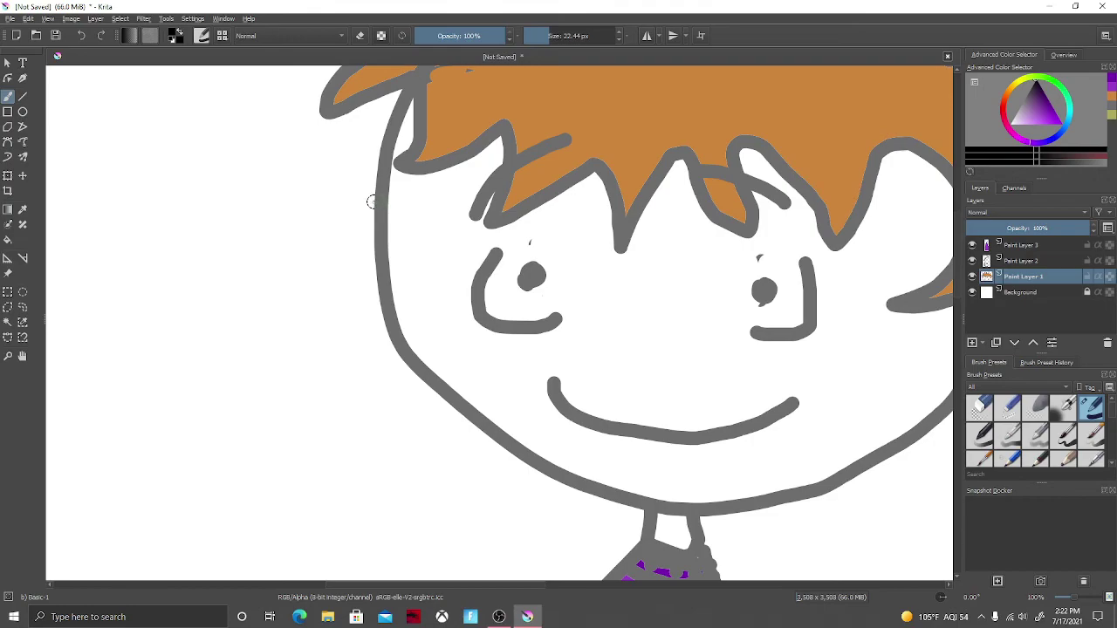
pyautogui.moveTo(372, 221); pyautogui.dragTo(328, 232)
pyautogui.hotkey('ctrl', 'z')
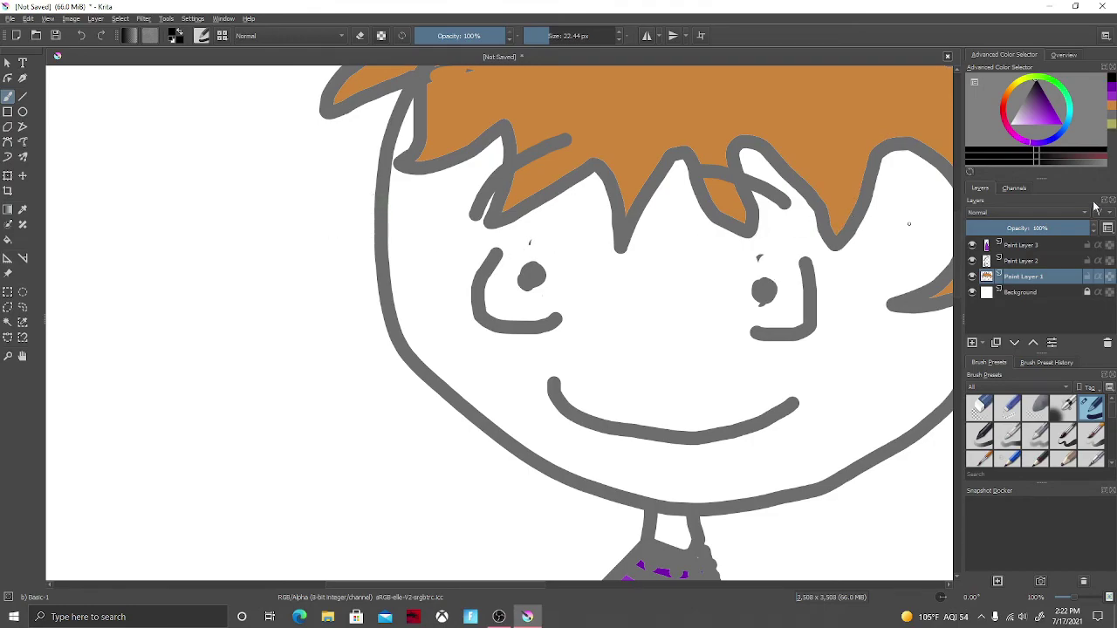
# - Switch to the outline's dark grey and draw a small rounded ear on each side of the head
pyautogui.click(1111, 119)
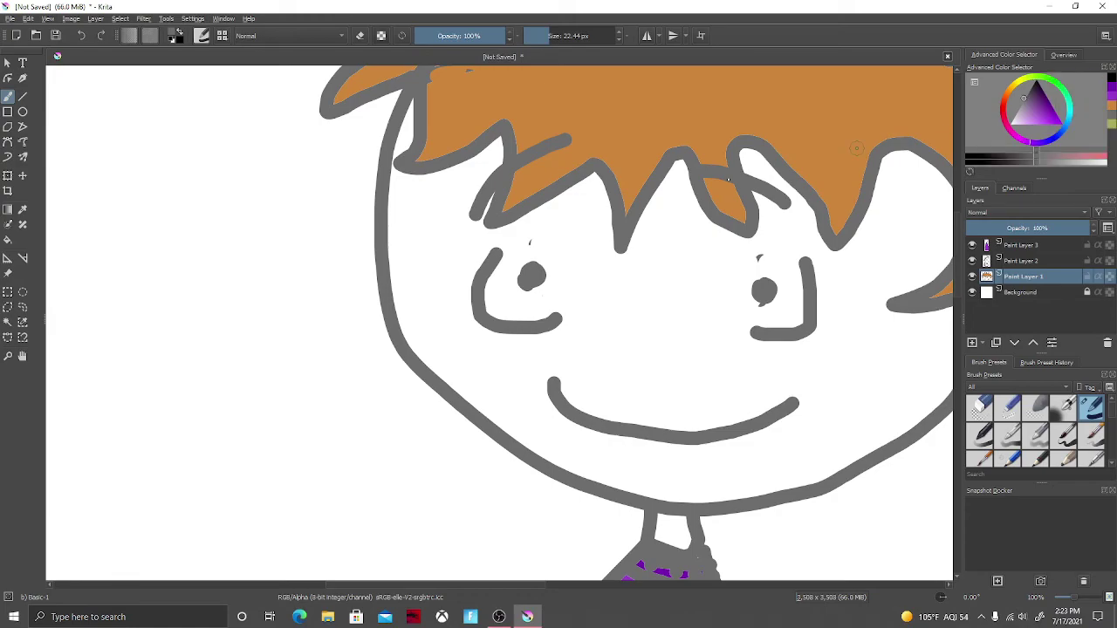
pyautogui.moveTo(371, 229)
pyautogui.mouseDown()
pyautogui.moveTo(356, 229)
pyautogui.moveTo(344, 275)
pyautogui.moveTo(366, 285)
pyautogui.mouseUp()
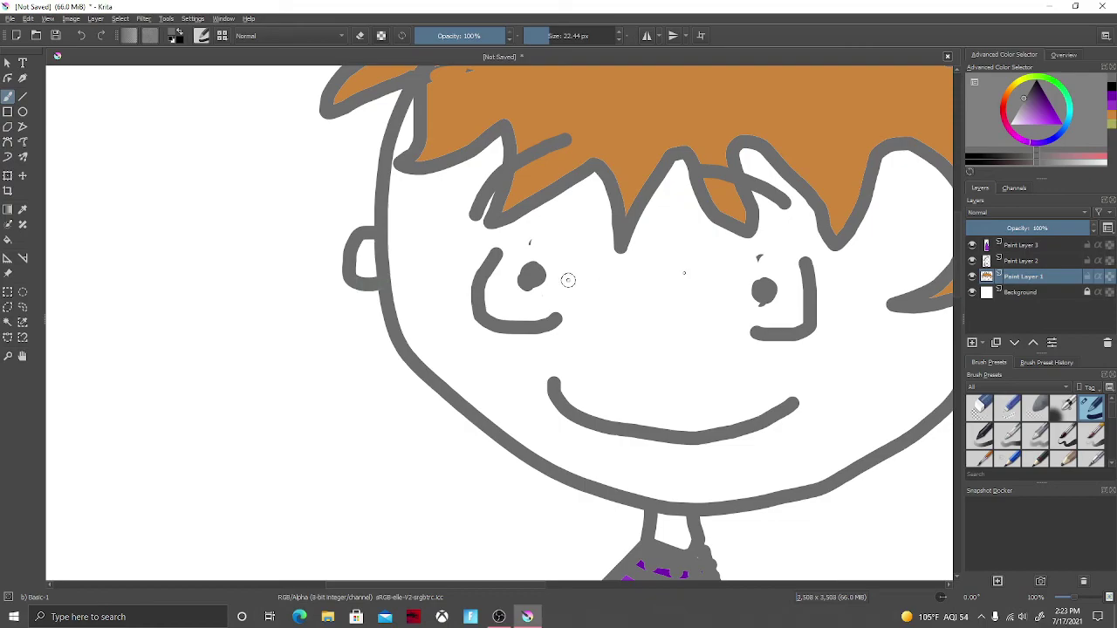
pyautogui.moveTo(758, 260); pyautogui.dragTo(282, 257)
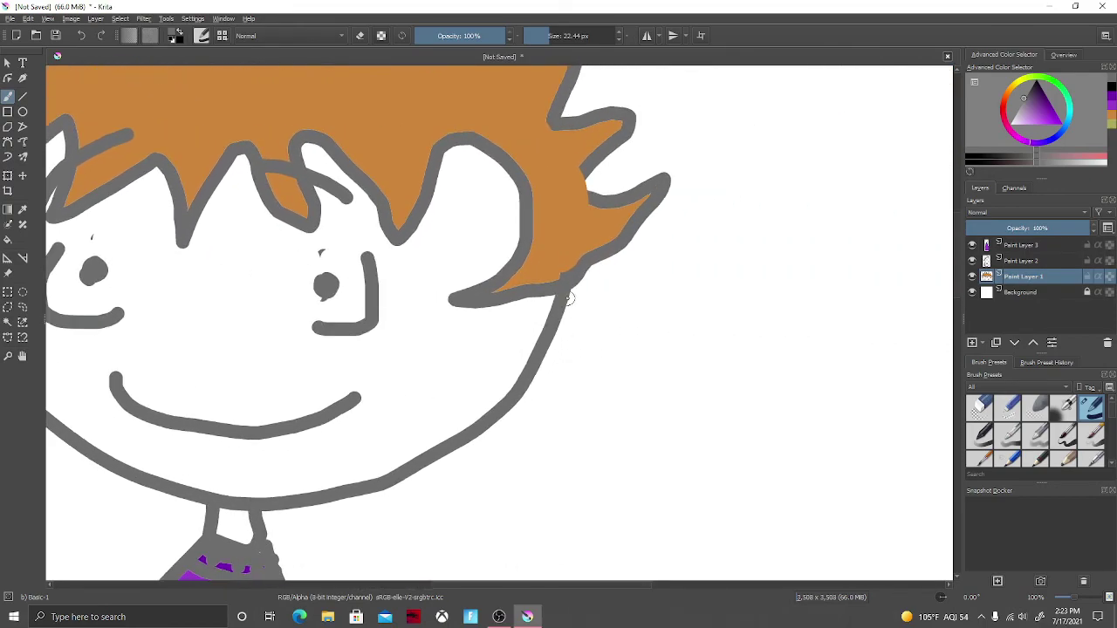
pyautogui.moveTo(565, 303)
pyautogui.mouseDown()
pyautogui.moveTo(577, 307)
pyautogui.moveTo(594, 285)
pyautogui.moveTo(582, 270)
pyautogui.mouseUp()
# - Examine the character's head, ears and body close up and at full-page view
pyautogui.scroll(-2, 711, 318)
pyautogui.hscroll(-4, 691, 289)
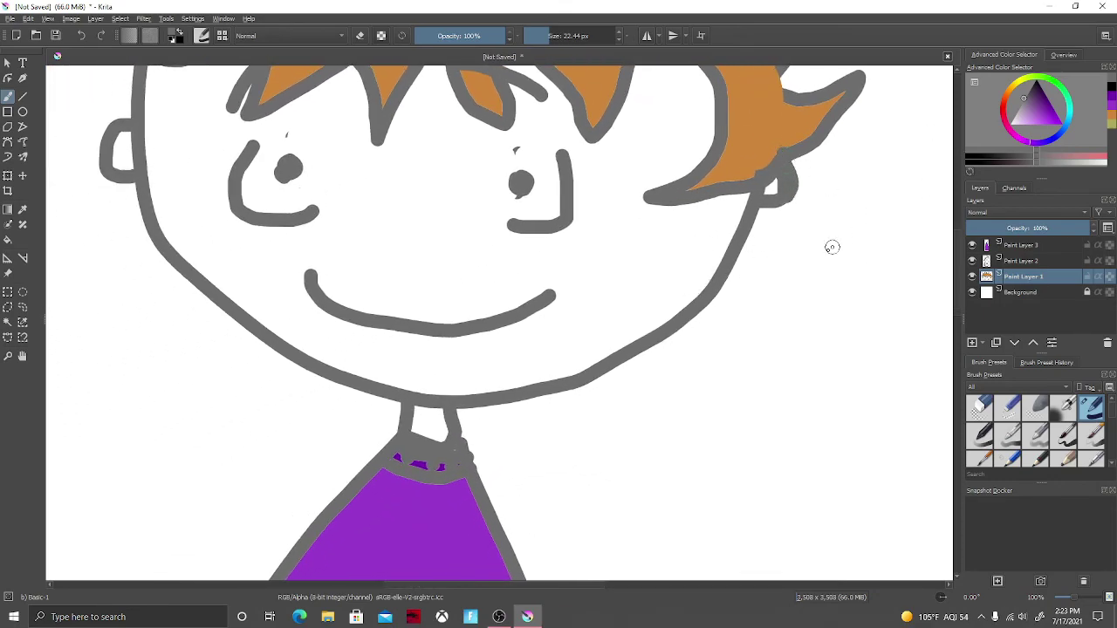
pyautogui.scroll(-1, 829, 262)
pyautogui.scroll(-1, 858, 392)
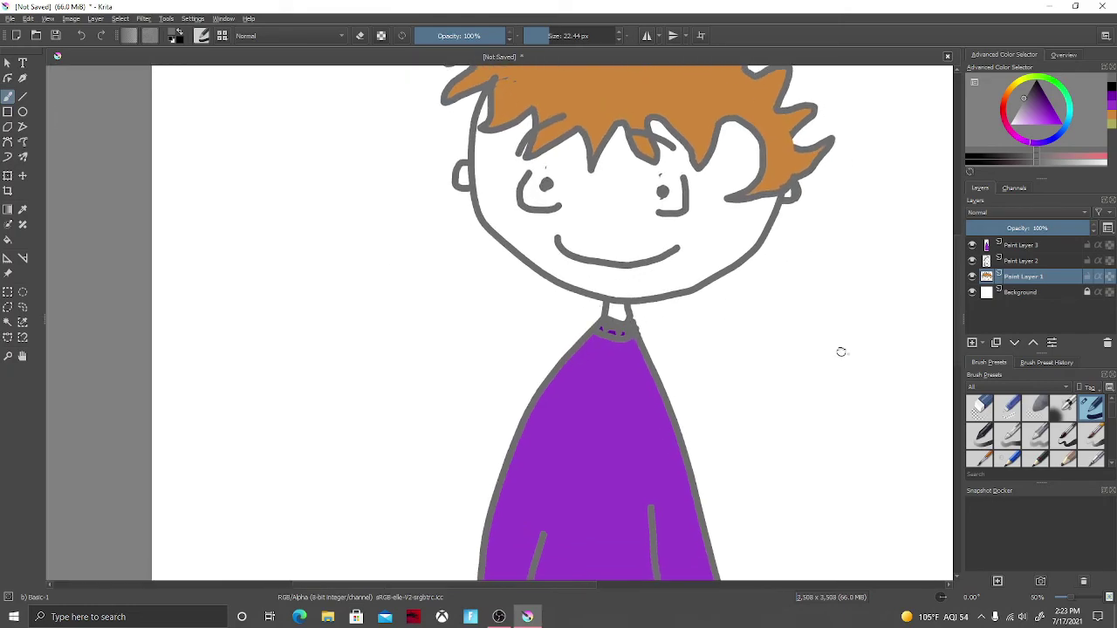
pyautogui.scroll(-1, 714, 274)
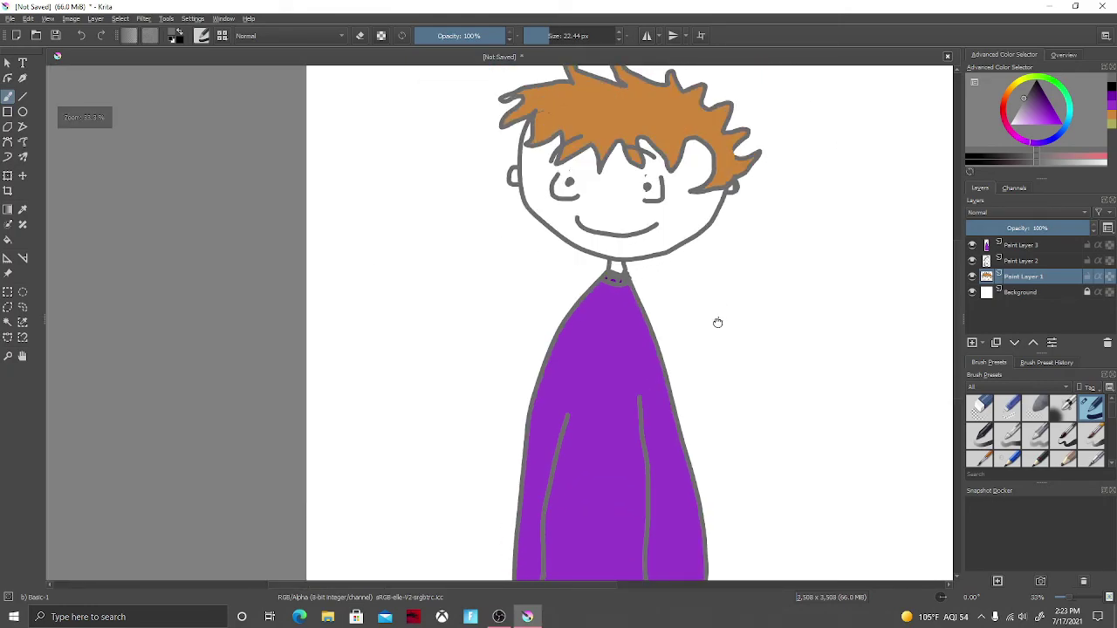
pyautogui.scroll(1, 728, 387)
pyautogui.scroll(-2, 703, 355)
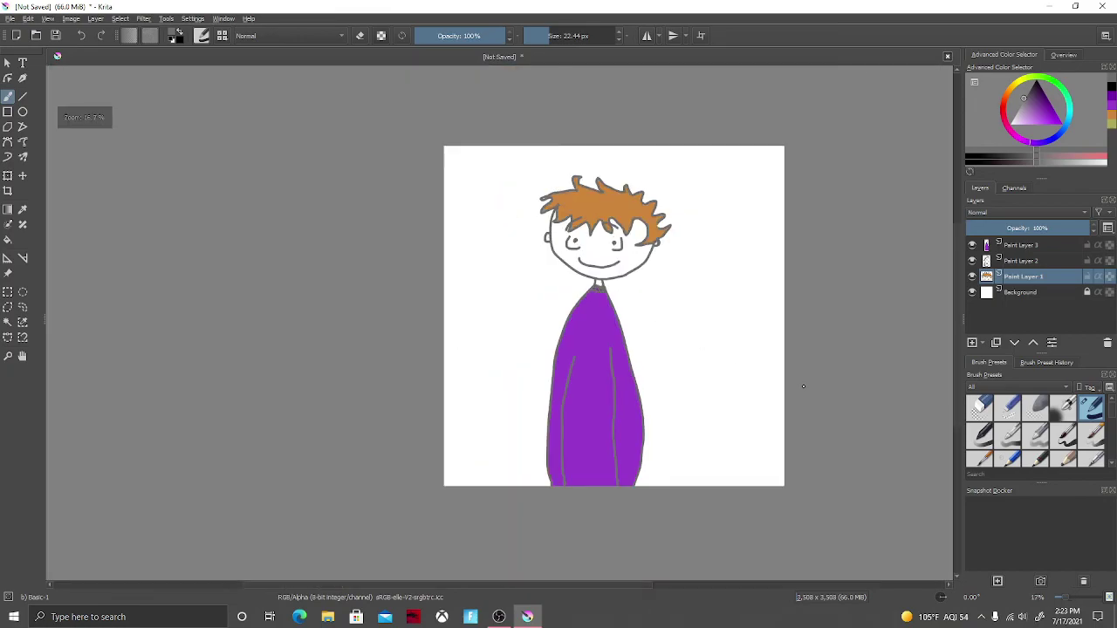
pyautogui.scroll(3, 725, 342)
pyautogui.moveTo(713, 332); pyautogui.dragTo(933, 407)
pyautogui.scroll(-1, 745, 375)
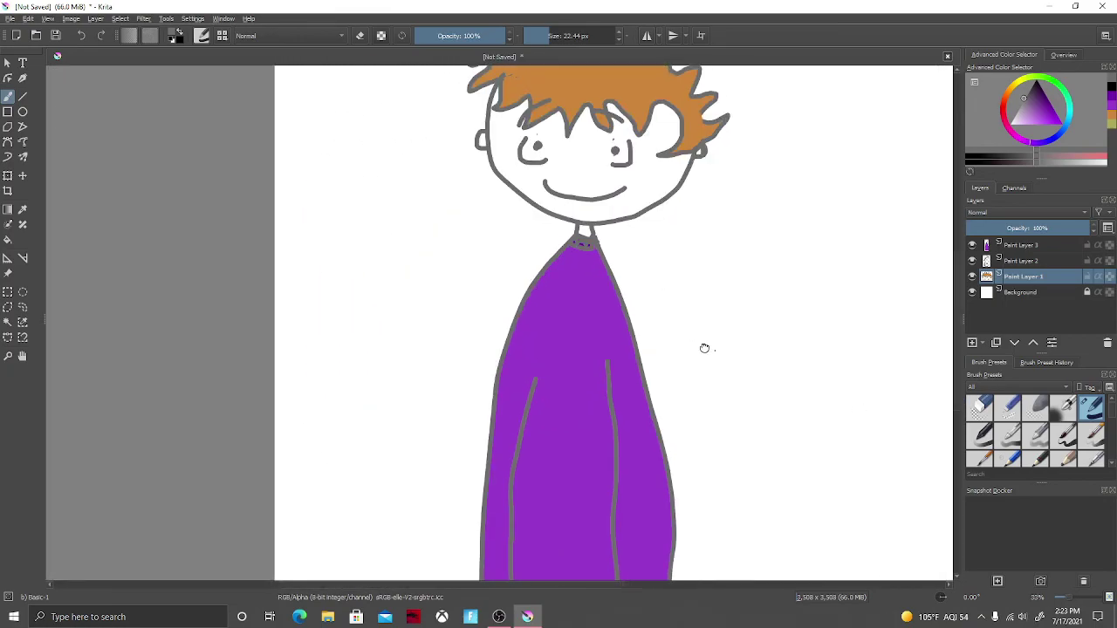
# - Hand-letter a large slanted name in dark grey on the blank canvas beside the purple body, redoing its last letter
pyautogui.moveTo(709, 350); pyautogui.dragTo(548, 250)
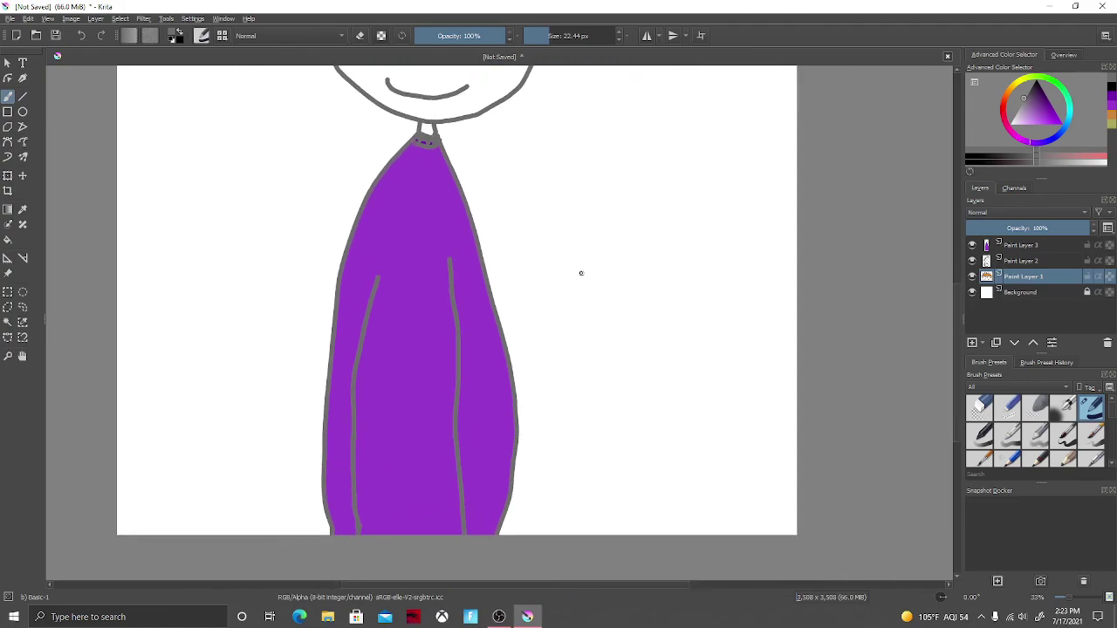
pyautogui.moveTo(573, 332); pyautogui.dragTo(662, 494)
pyautogui.moveTo(561, 349); pyautogui.dragTo(716, 260)
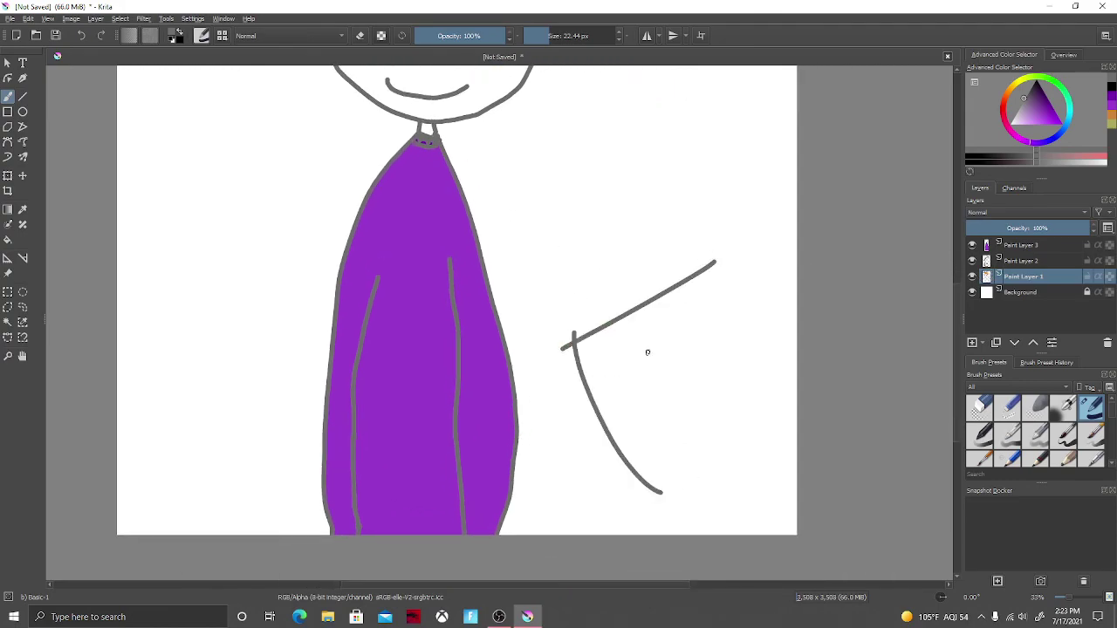
pyautogui.moveTo(656, 353); pyautogui.dragTo(706, 447)
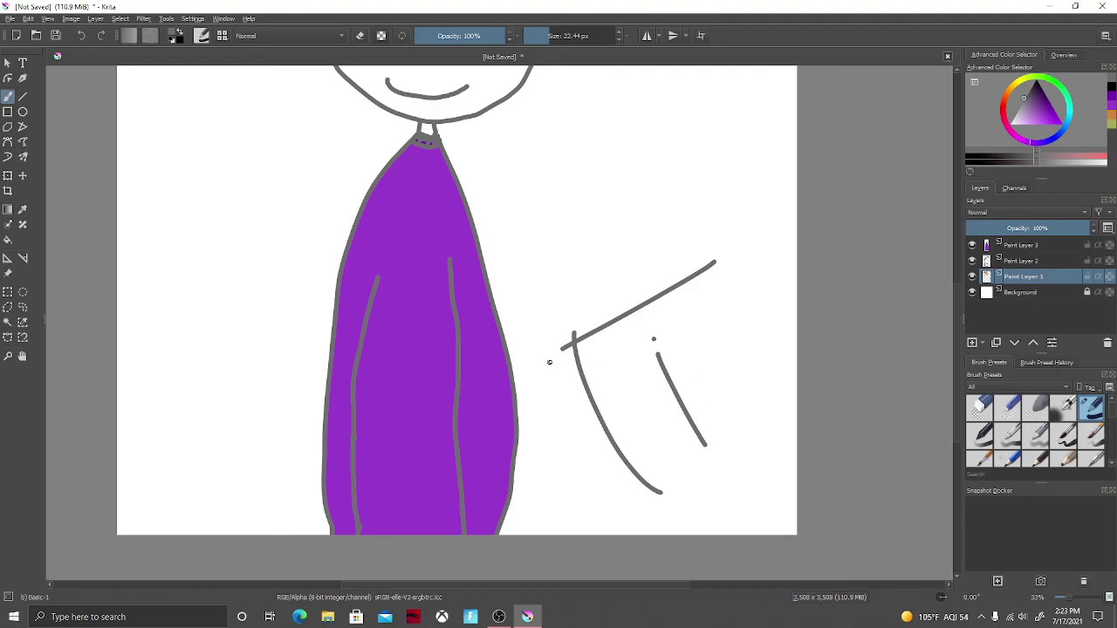
pyautogui.moveTo(609, 321); pyautogui.dragTo(657, 448)
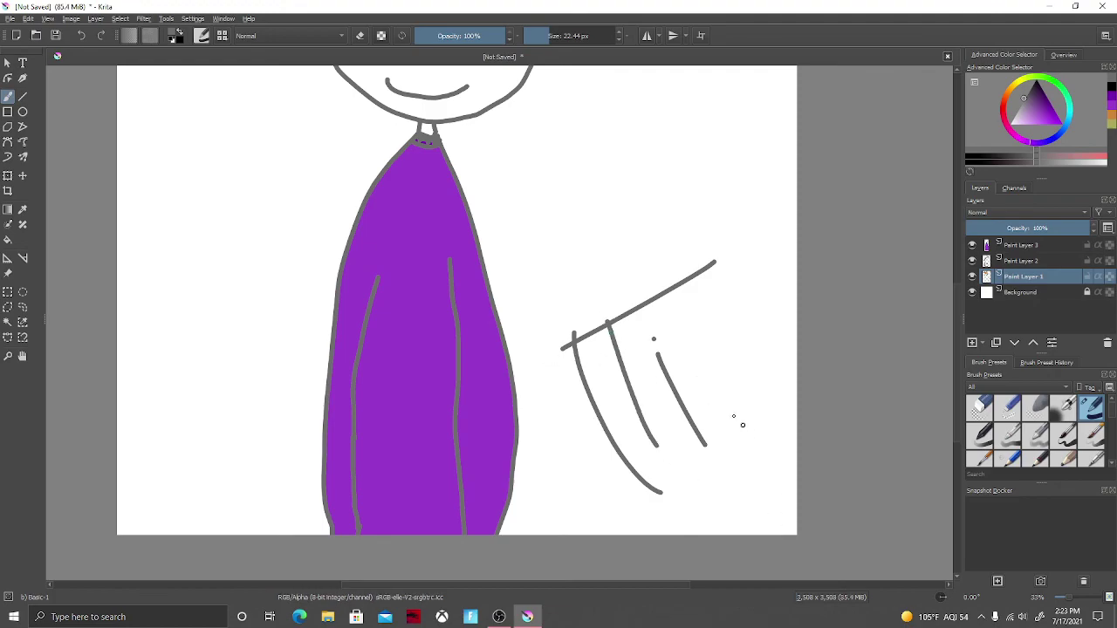
pyautogui.moveTo(722, 375); pyautogui.dragTo(712, 398)
pyautogui.moveTo(709, 334)
pyautogui.mouseDown()
pyautogui.moveTo(759, 382)
pyautogui.moveTo(752, 321)
pyautogui.moveTo(804, 459)
pyautogui.mouseUp()
pyautogui.hotkey('ctrl', 'z')
pyautogui.hotkey('ctrl', 'z')
pyautogui.moveTo(716, 371)
pyautogui.mouseDown()
pyautogui.moveTo(757, 332)
pyautogui.moveTo(774, 361)
pyautogui.mouseUp()
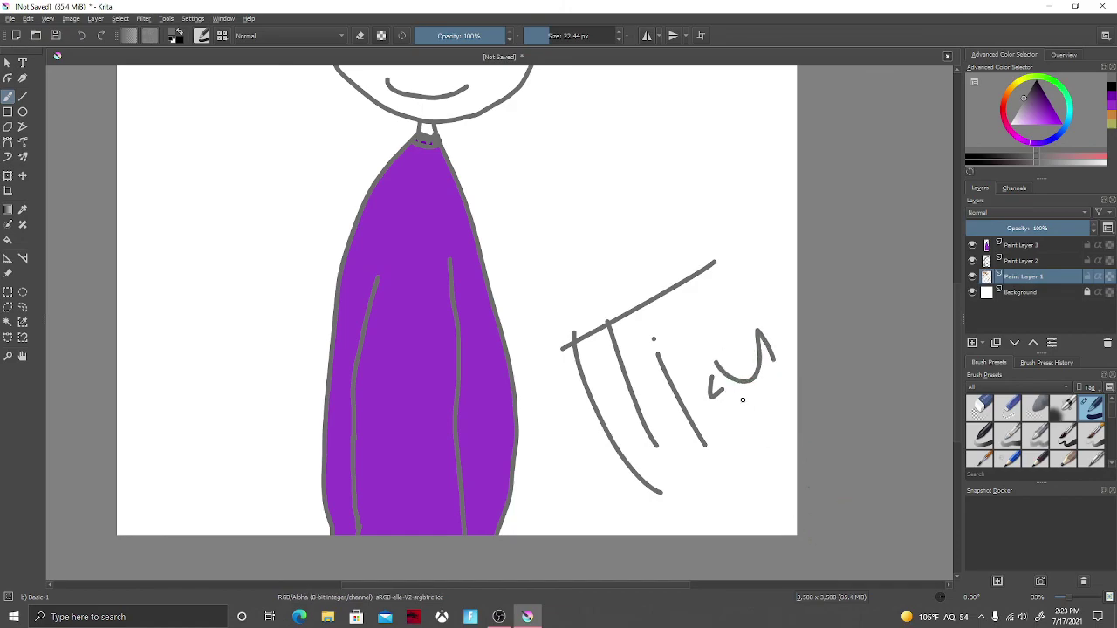
pyautogui.scroll(-1, 742, 400)
pyautogui.moveTo(747, 402); pyautogui.dragTo(789, 481)
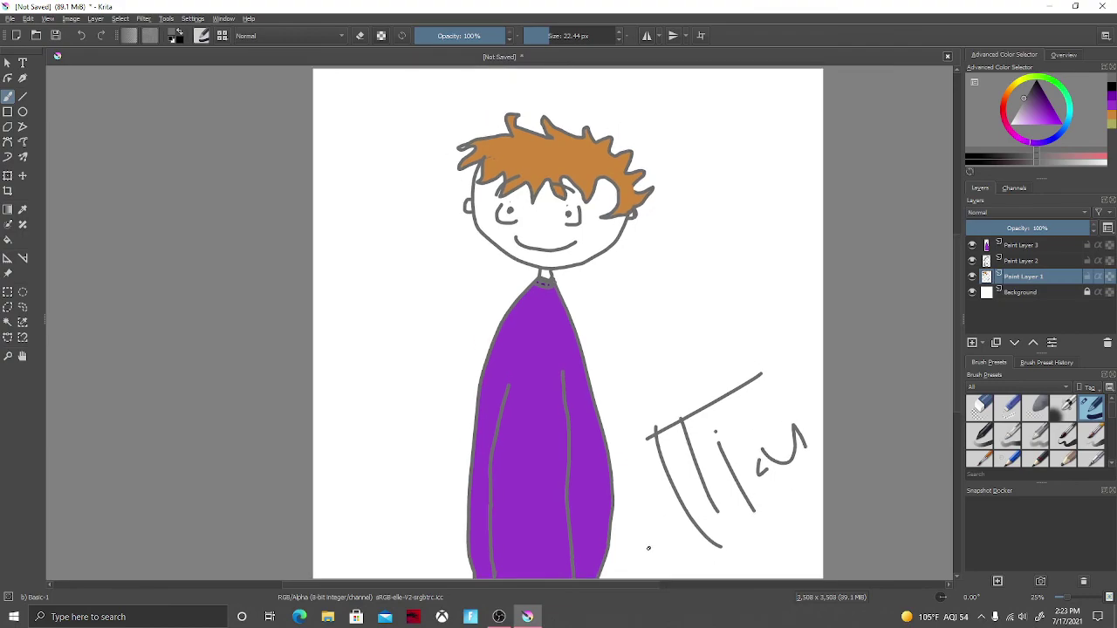